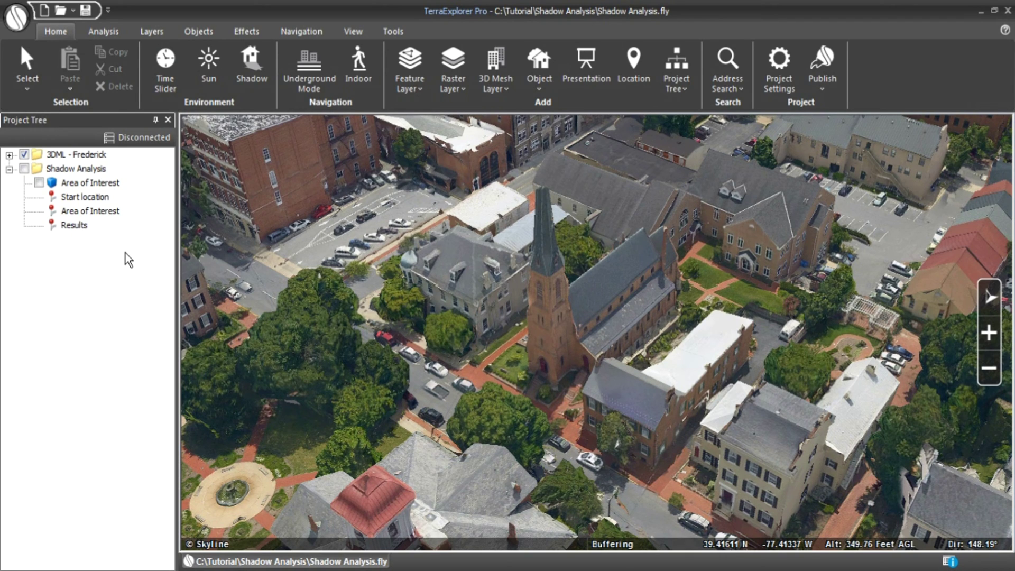
# Turn on the time slider, sun lighting and shadows, and set the time of day to 12 PM.
pyautogui.click(164, 90)
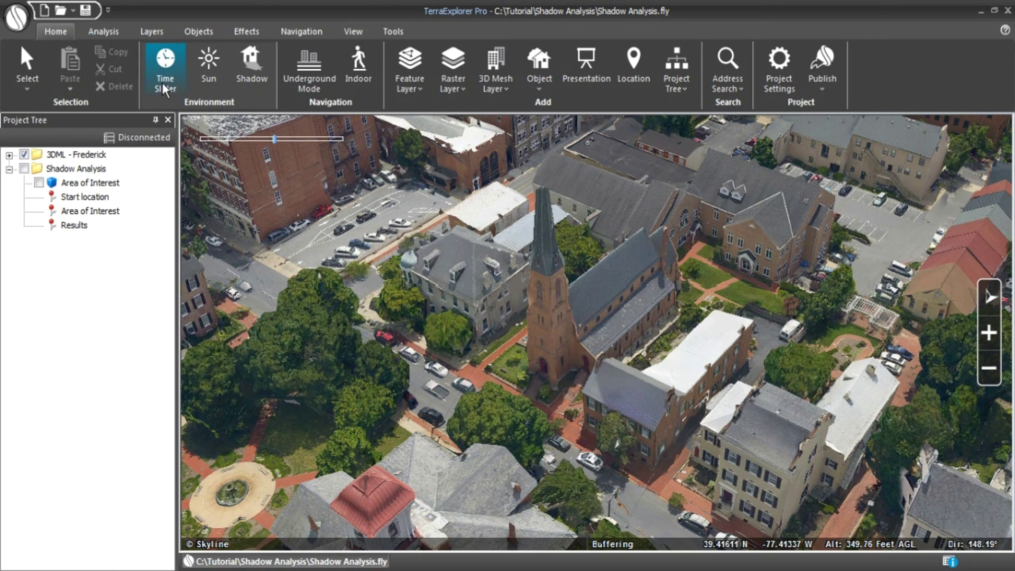
pyautogui.click(202, 79)
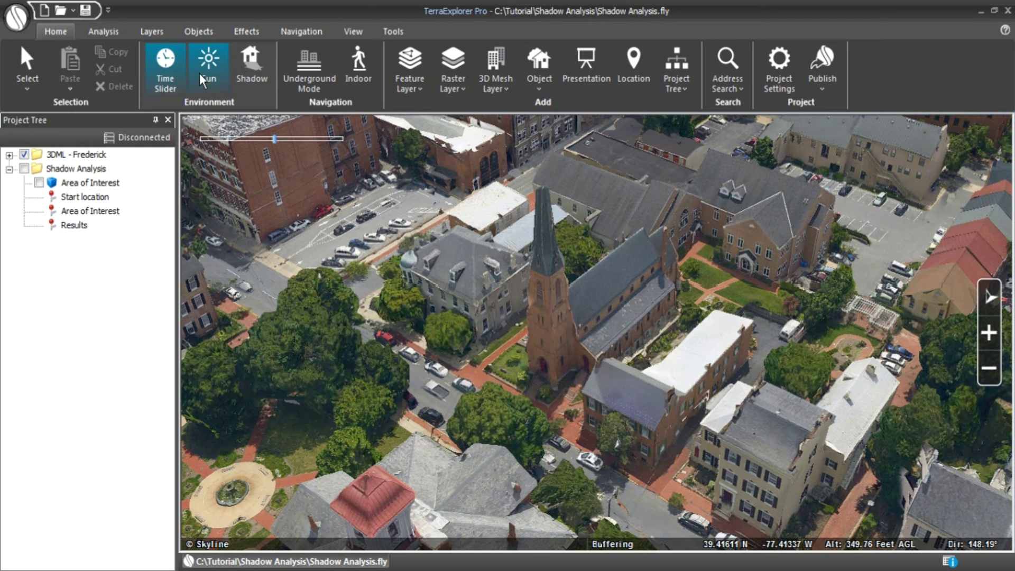
pyautogui.moveTo(275, 143)
pyautogui.moveTo(275, 142)
pyautogui.mouseDown()
pyautogui.moveTo(337, 149)
pyautogui.moveTo(215, 141)
pyautogui.moveTo(280, 149)
pyautogui.mouseUp()
pyautogui.click(251, 78)
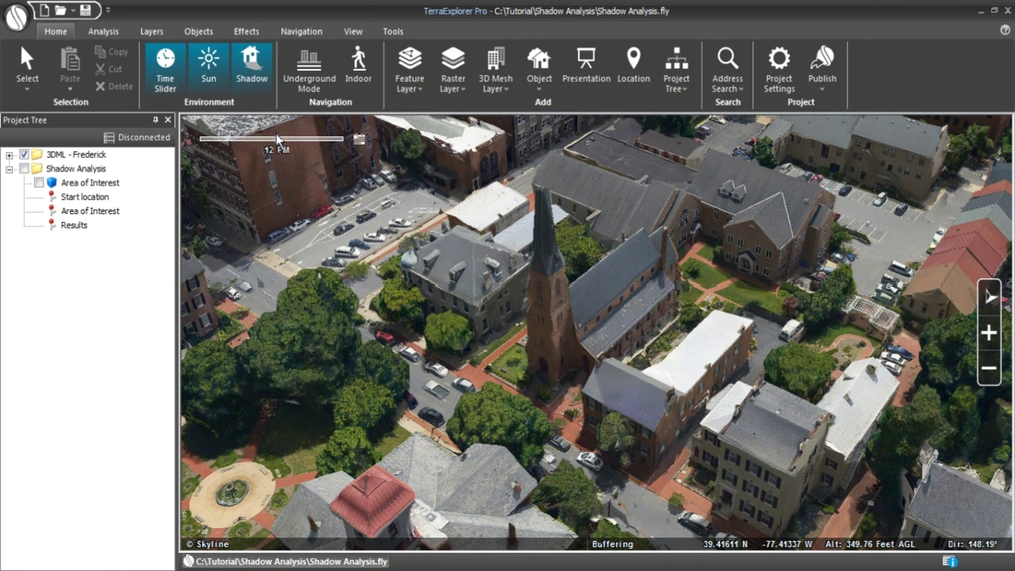
pyautogui.moveTo(278, 144)
pyautogui.mouseDown()
pyautogui.moveTo(327, 152)
pyautogui.moveTo(226, 152)
pyautogui.moveTo(277, 157)
pyautogui.mouseUp()
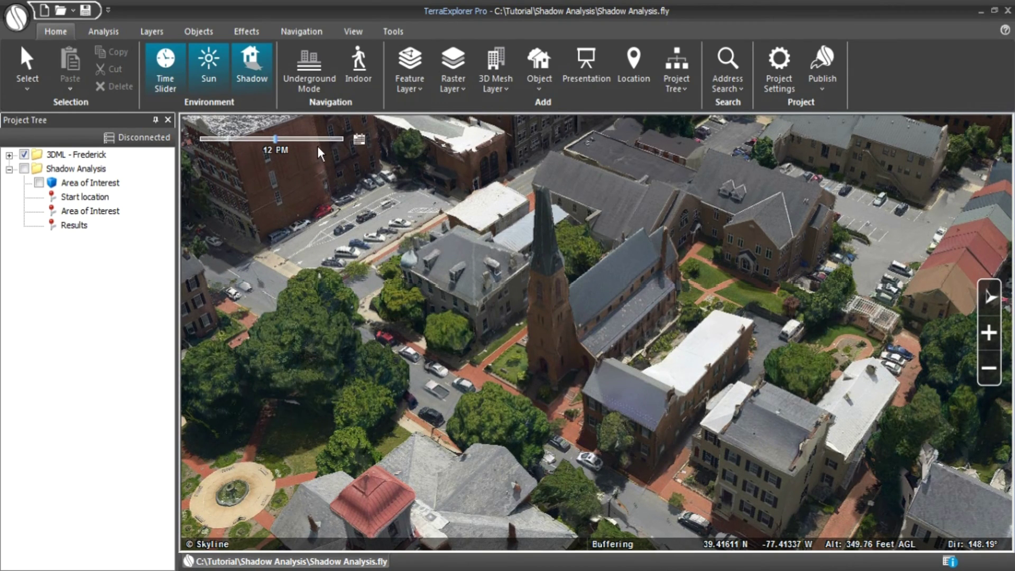
# Set the date and time slider range to one year with two sliders, and adjust the date slider to compare shadows across the year.
pyautogui.click(360, 139)
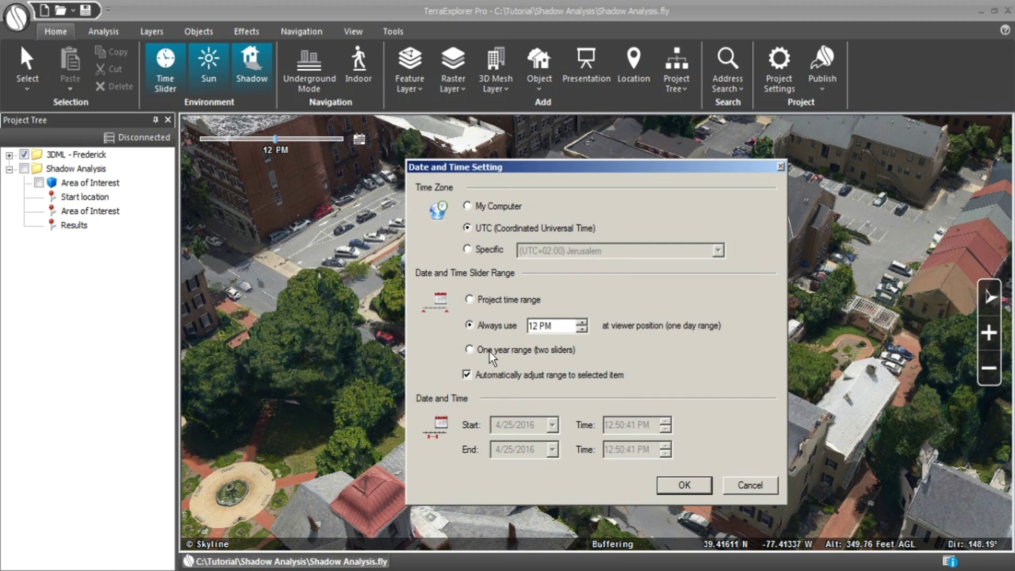
pyautogui.click(469, 352)
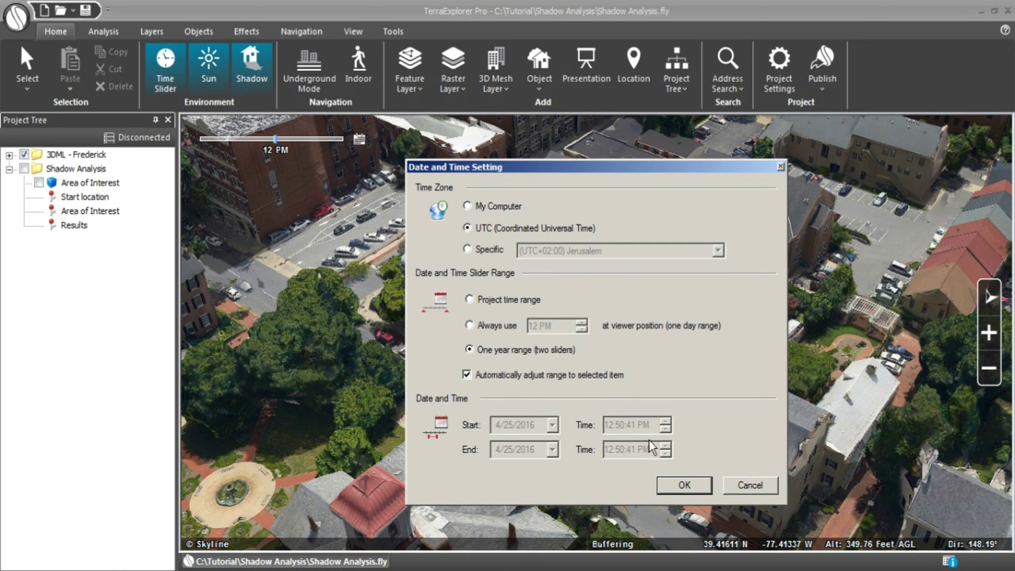
pyautogui.click(688, 491)
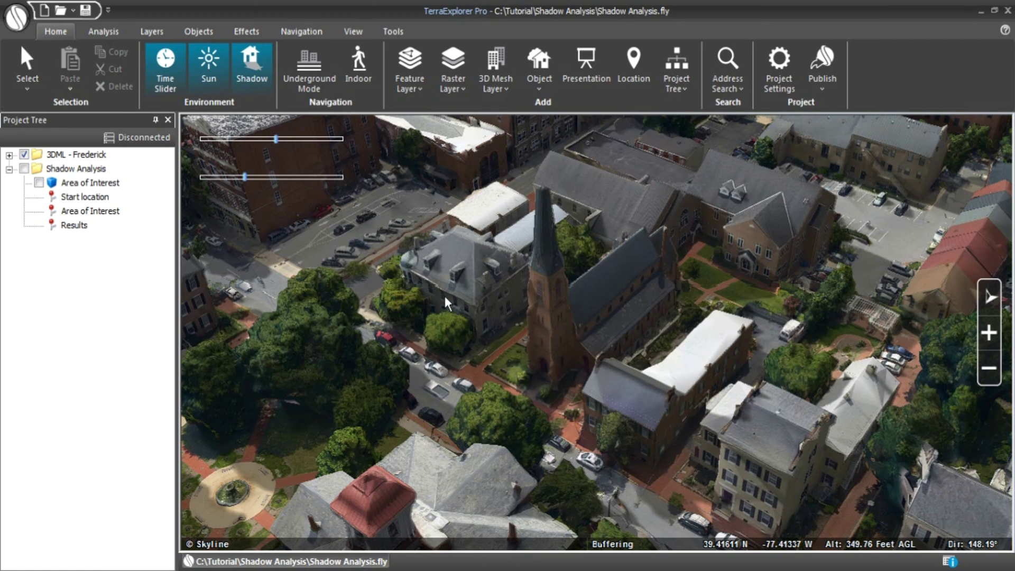
pyautogui.moveTo(305, 188)
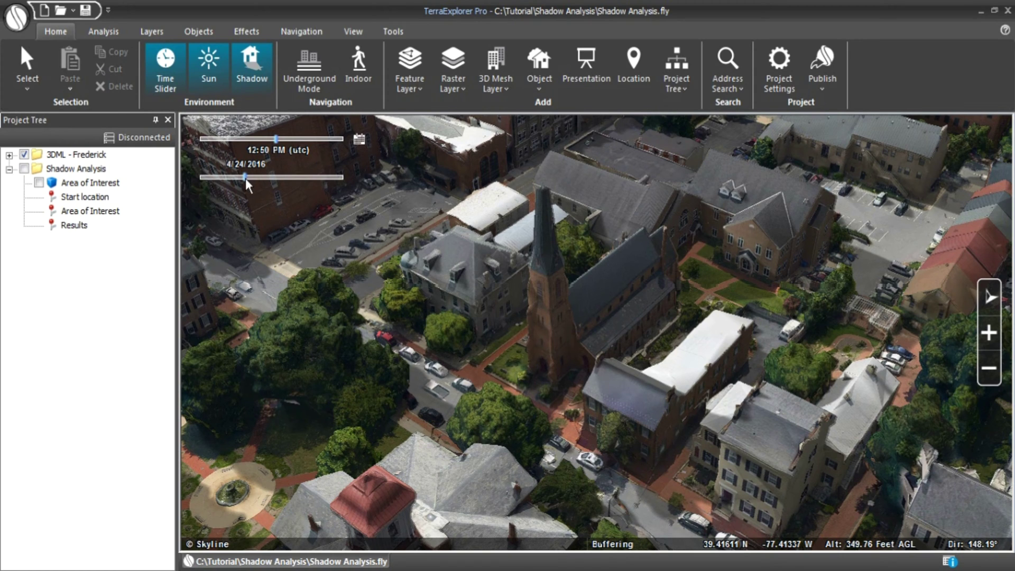
pyautogui.moveTo(247, 184); pyautogui.dragTo(275, 195)
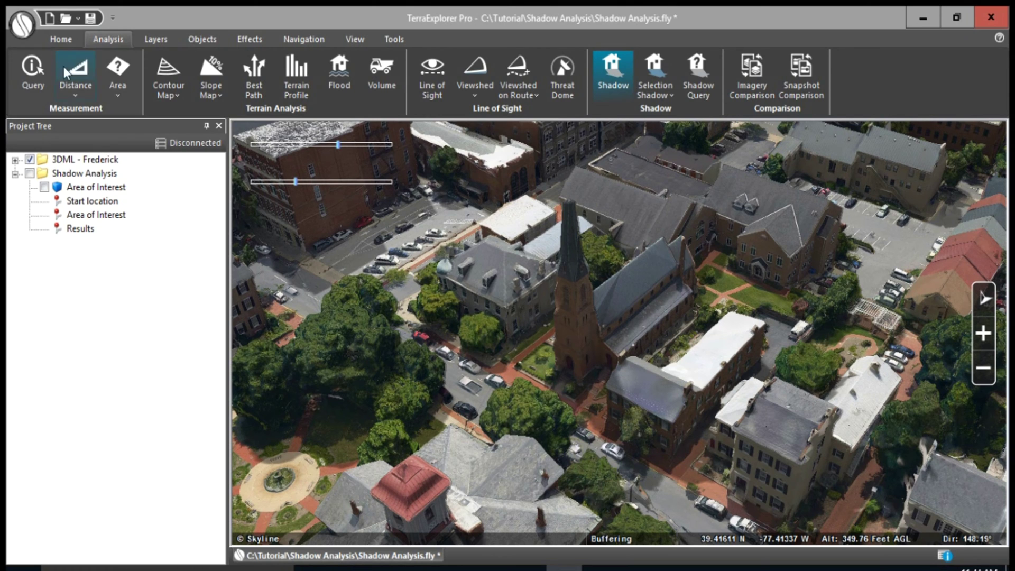
# Select the church building with the tall steeple and show the shadow cast by the selection only.
pyautogui.click(61, 41)
pyautogui.click(32, 68)
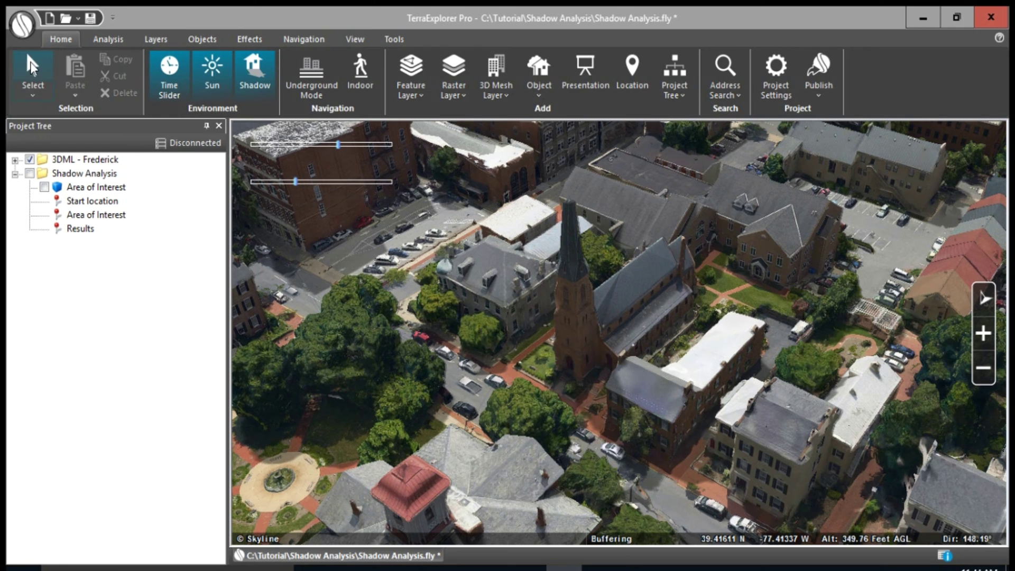
pyautogui.click(595, 351)
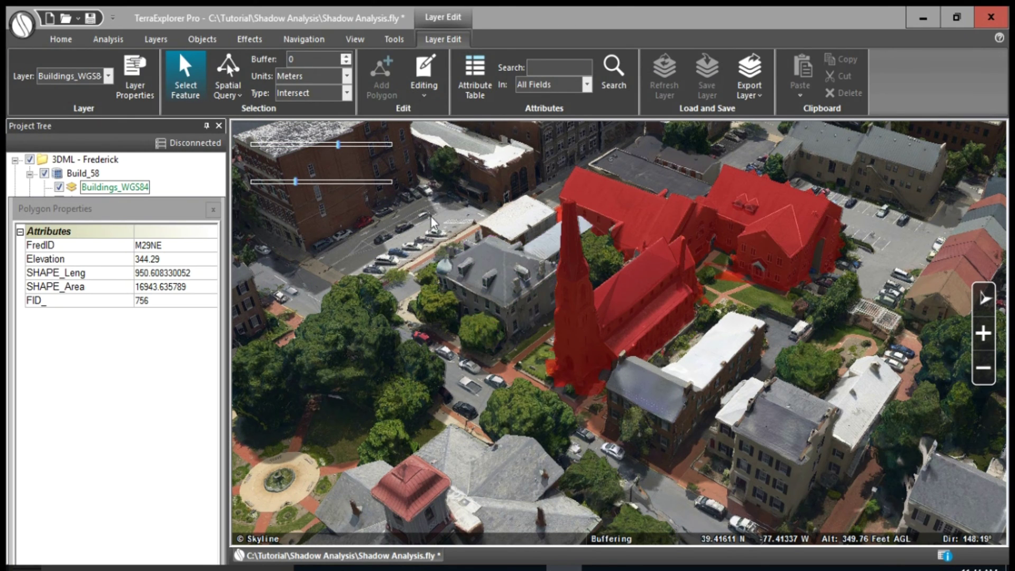
pyautogui.click(111, 40)
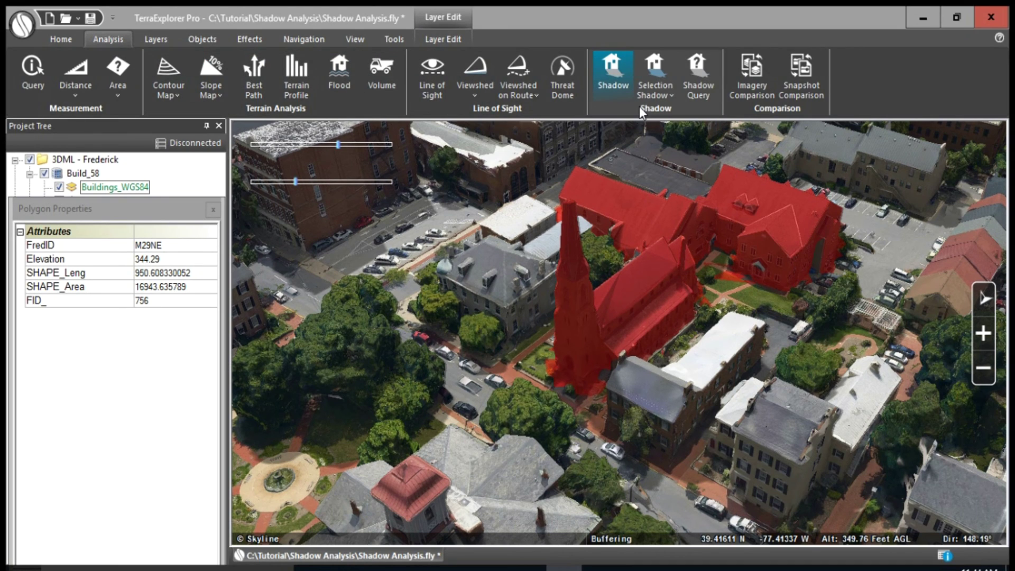
pyautogui.click(668, 94)
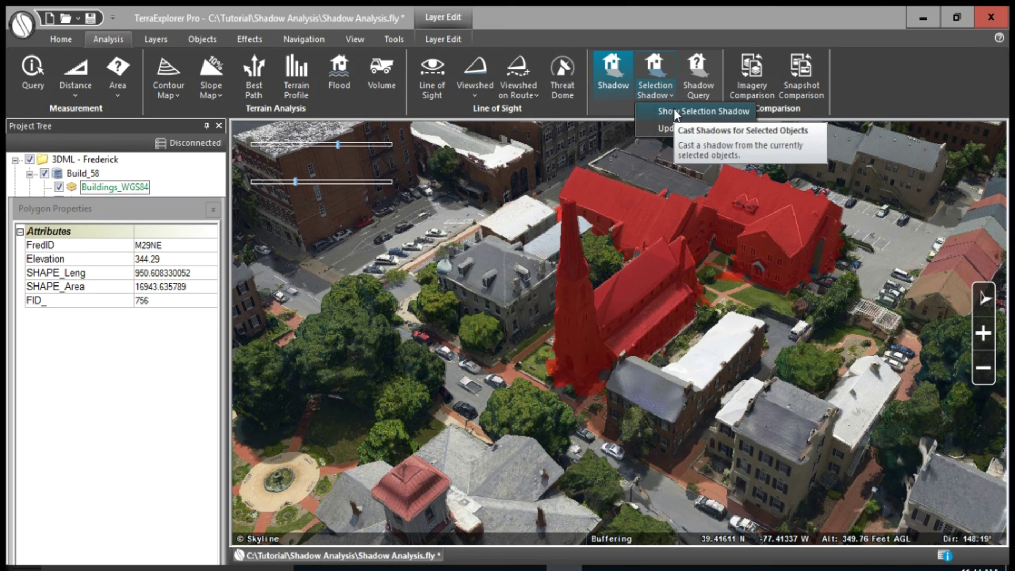
pyautogui.click(674, 108)
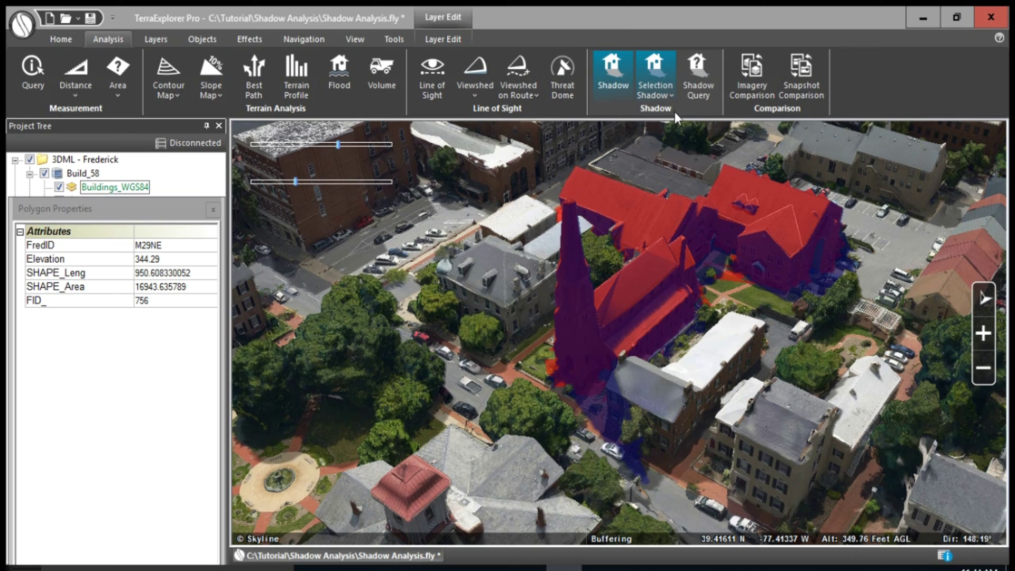
# Close the polygon properties and move the time of day forward to shift the church's selection shadow.
pyautogui.moveTo(497, 373); pyautogui.dragTo(316, 288, button='middle')
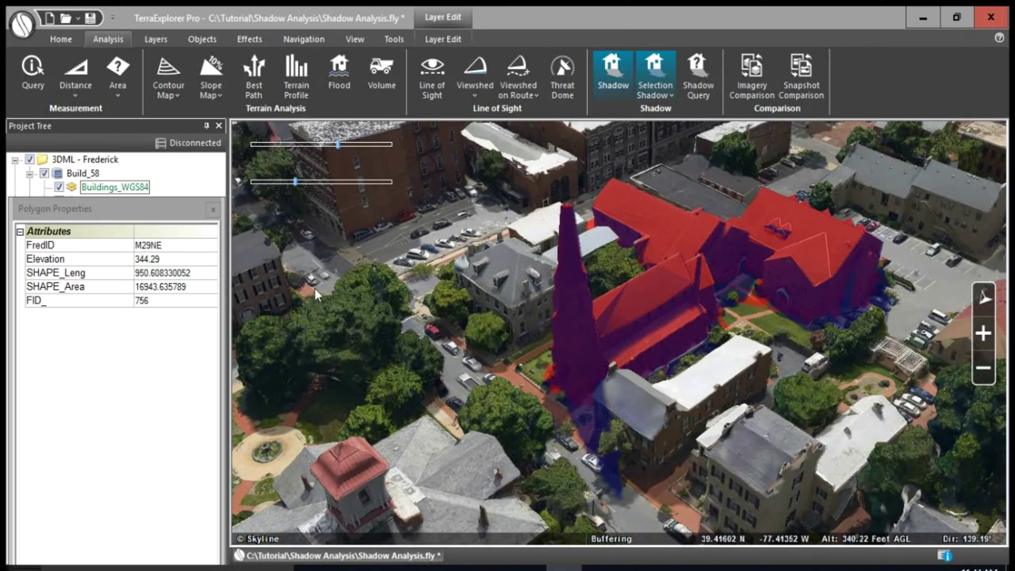
pyautogui.click(213, 210)
pyautogui.moveTo(455, 353)
pyautogui.mouseDown(button='middle')
pyautogui.moveTo(490, 323)
pyautogui.moveTo(461, 328)
pyautogui.moveTo(456, 318)
pyautogui.moveTo(457, 349)
pyautogui.mouseUp(button='middle')
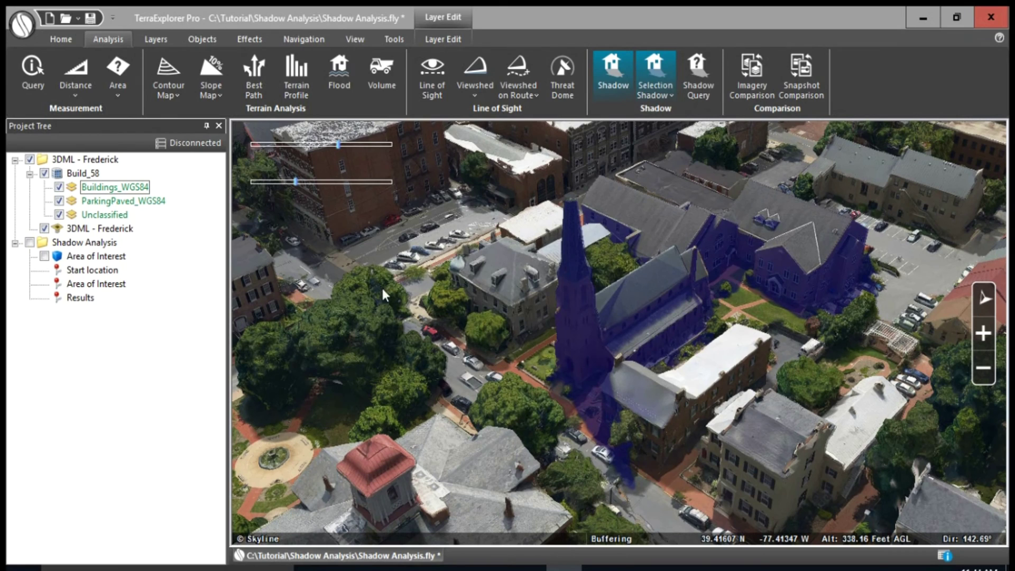
pyautogui.moveTo(338, 145); pyautogui.dragTo(365, 164)
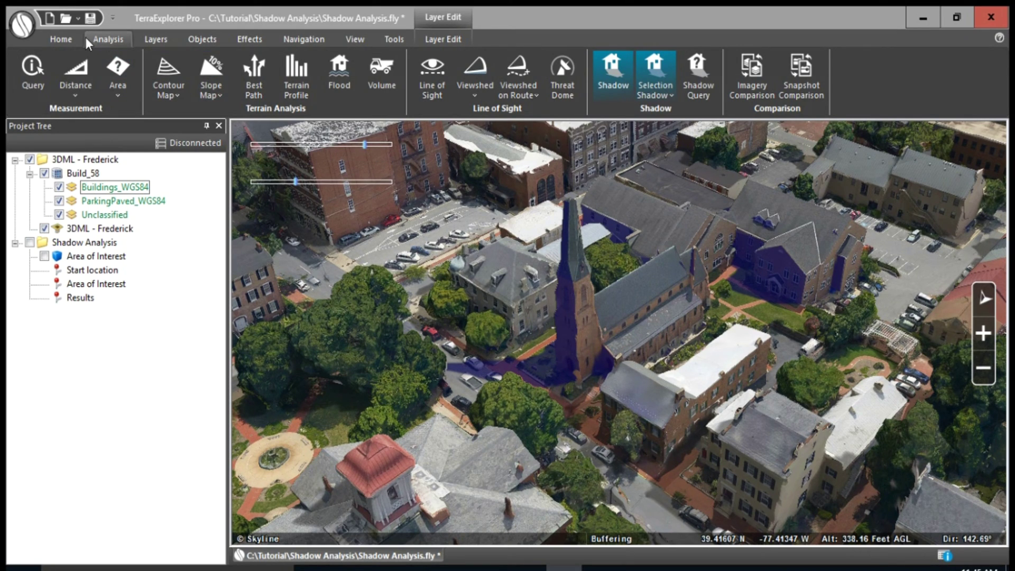
# Change the selection shadow color to yellow (FF,FF,00) with 70% opacity in the graphics options.
pyautogui.click(25, 29)
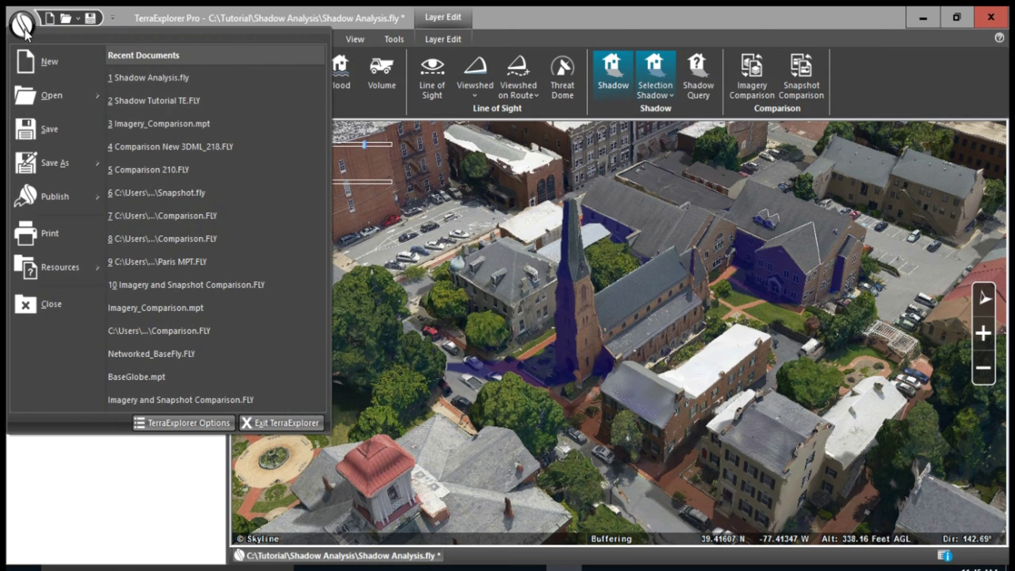
pyautogui.click(214, 423)
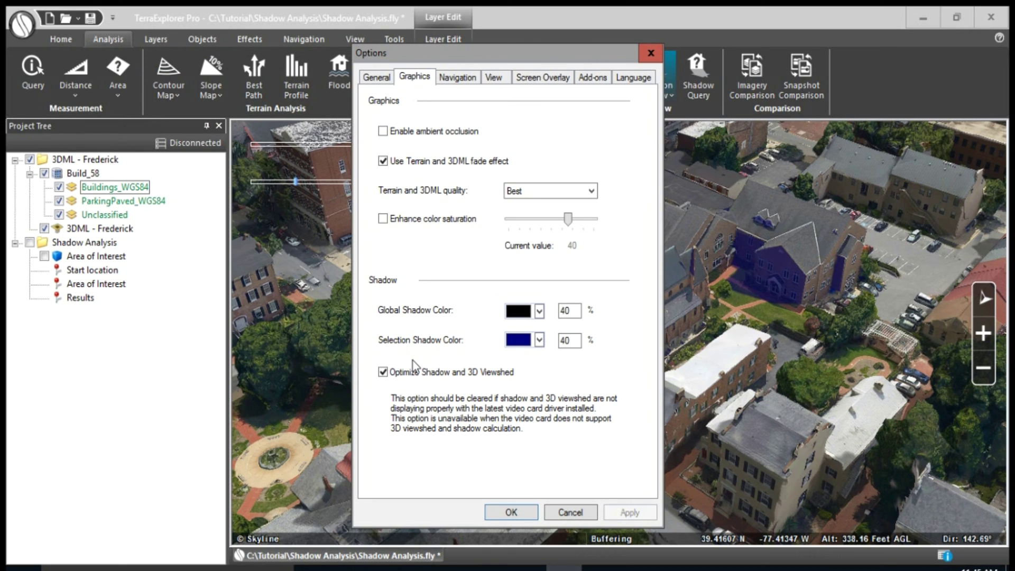
pyautogui.click(539, 340)
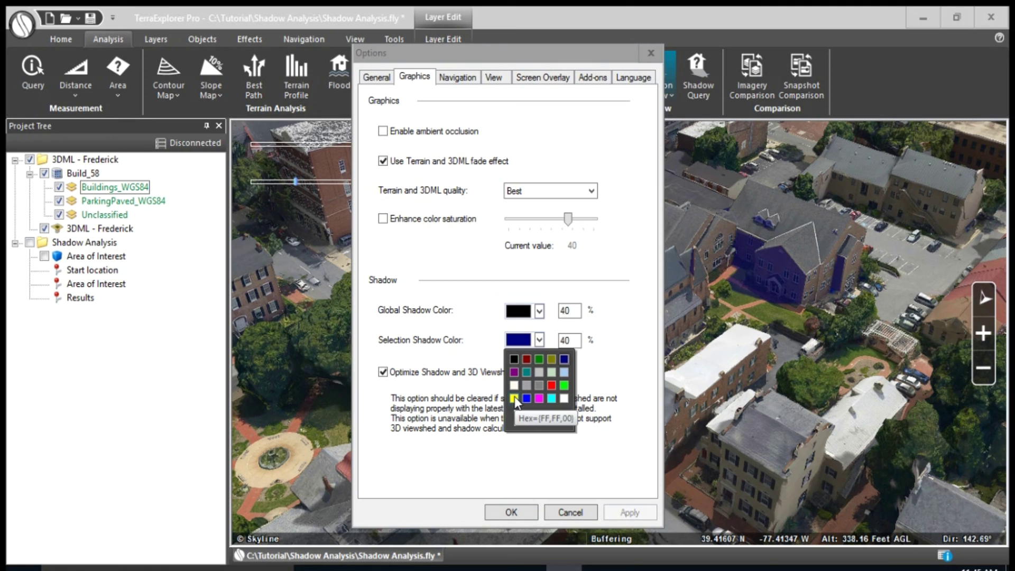
pyautogui.click(514, 398)
pyautogui.doubleClick(567, 342)
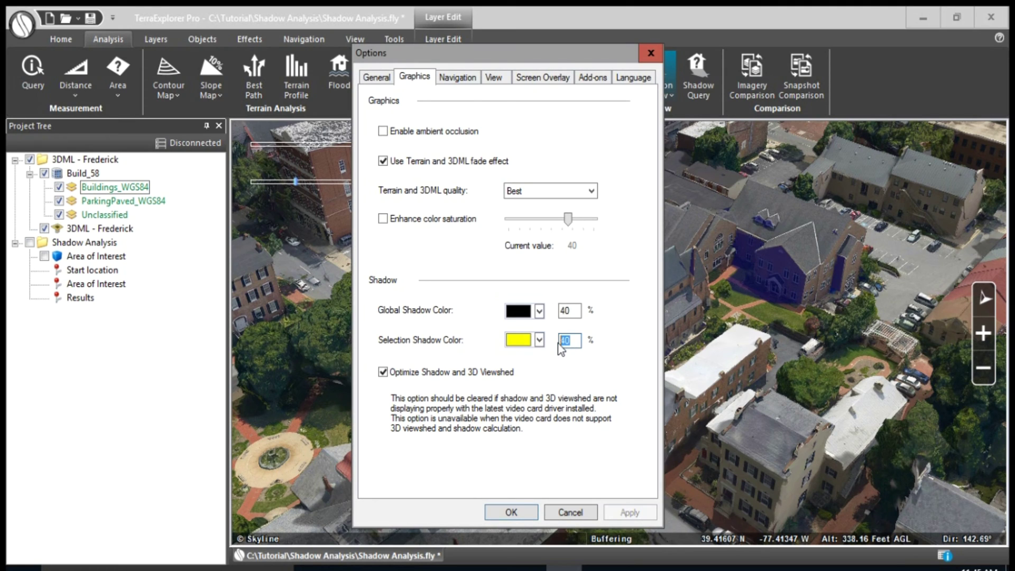
pyautogui.write('70')
pyautogui.click(519, 511)
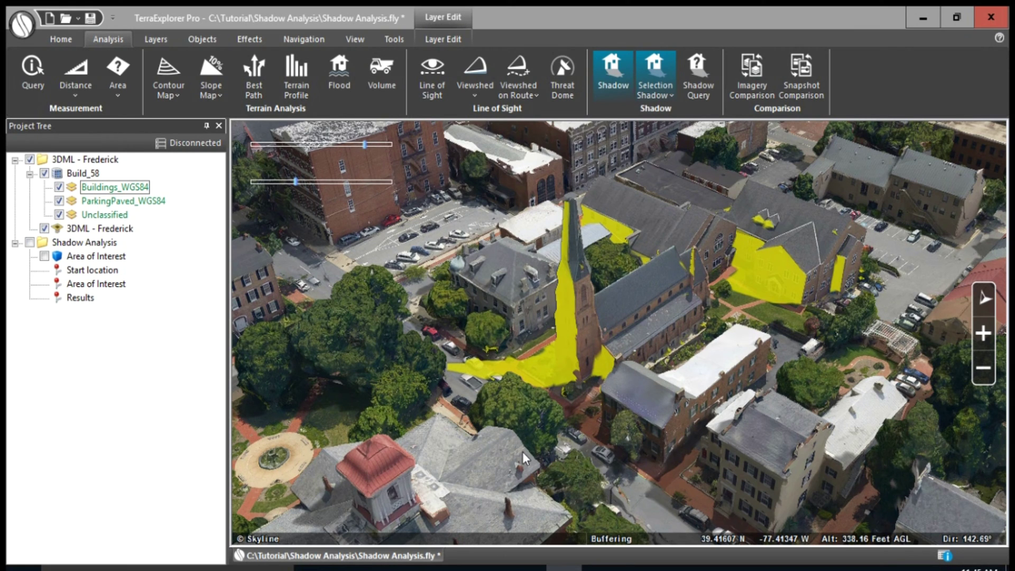
# Select the gray-roofed building beside the church steeple and update the selection shadow to it.
pyautogui.moveTo(512, 422)
pyautogui.mouseDown(button='middle')
pyautogui.moveTo(572, 420)
pyautogui.moveTo(507, 425)
pyautogui.mouseUp(button='middle')
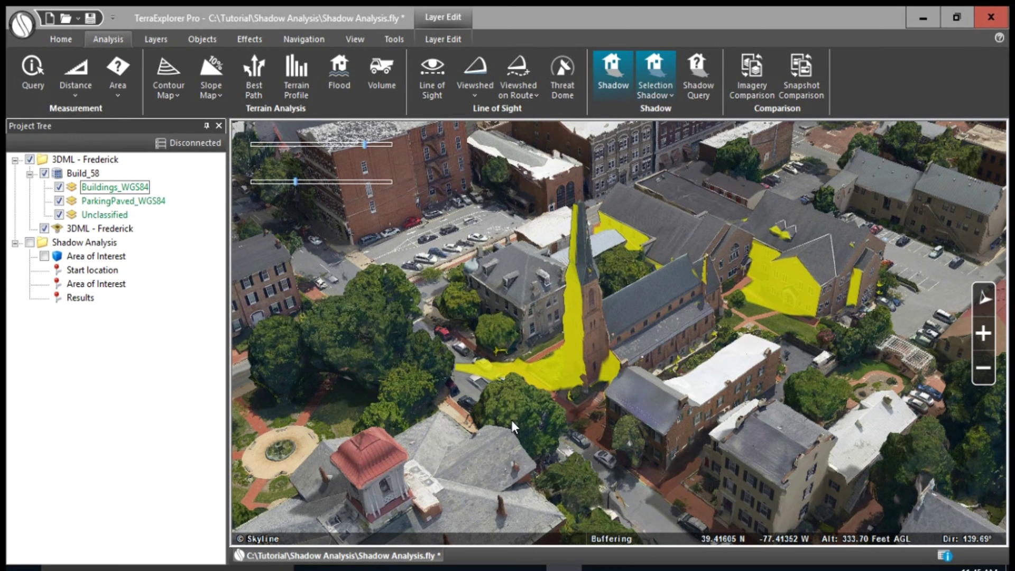
pyautogui.click(62, 40)
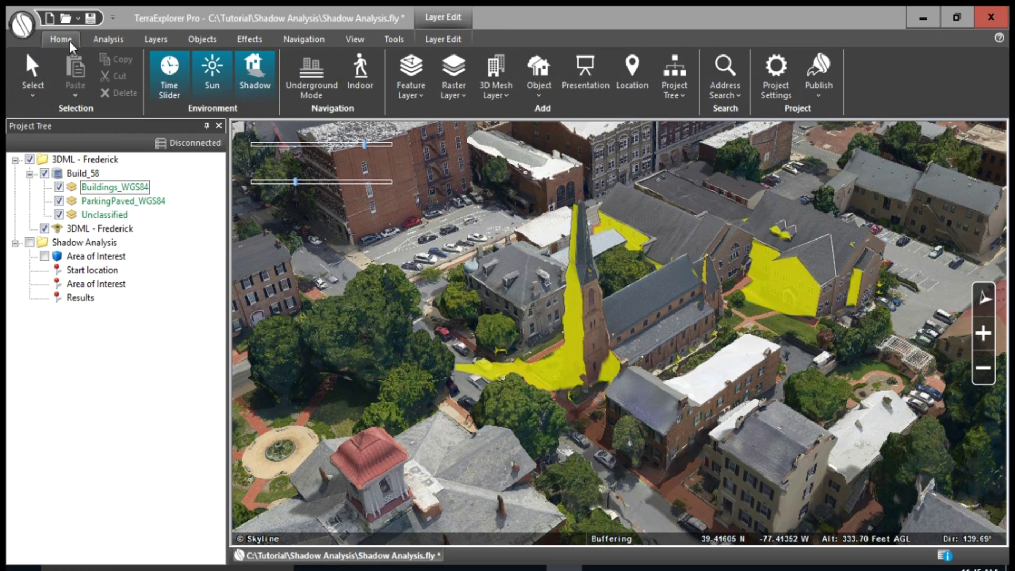
pyautogui.click(32, 71)
pyautogui.click(527, 299)
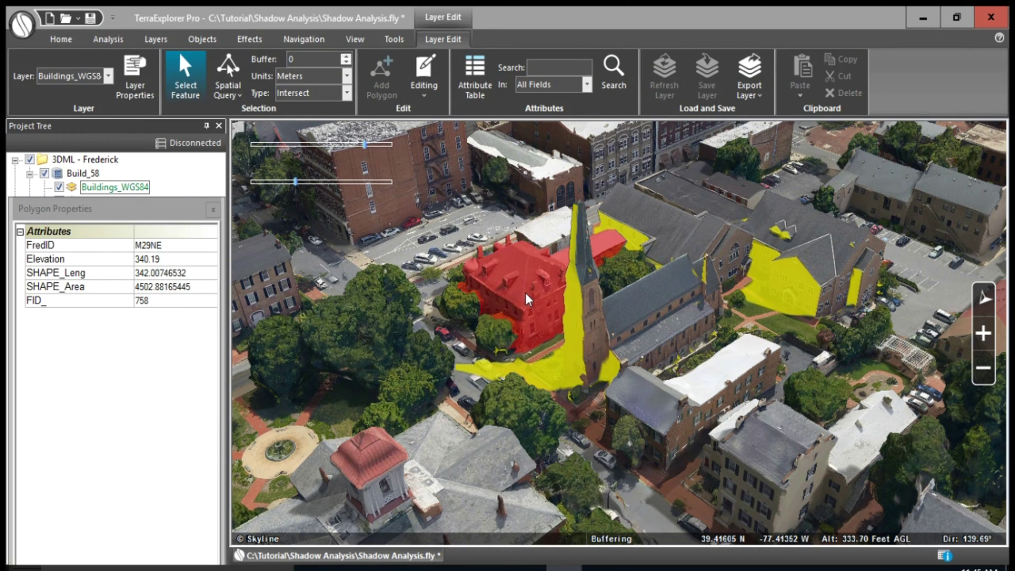
pyautogui.click(109, 40)
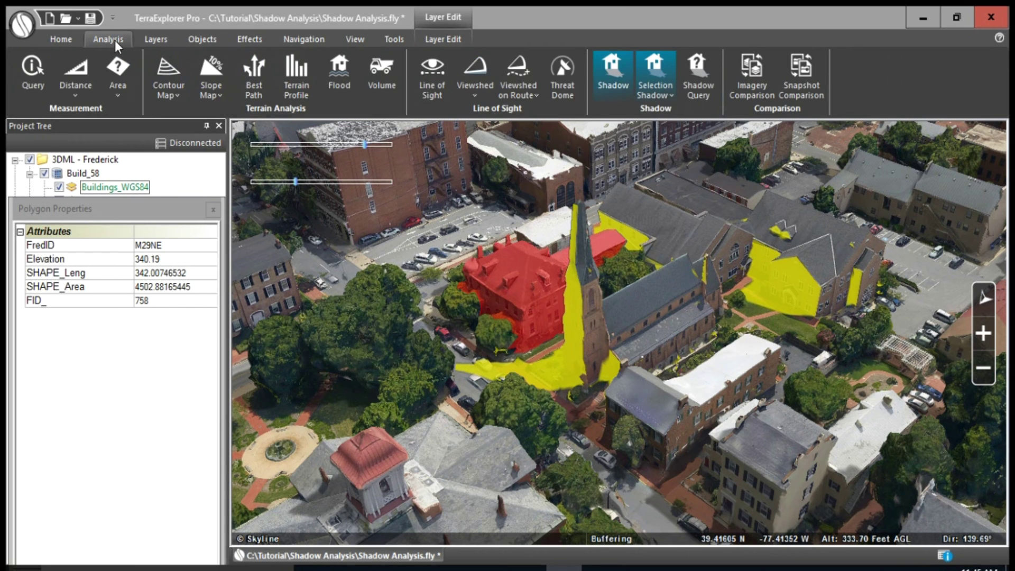
pyautogui.click(671, 90)
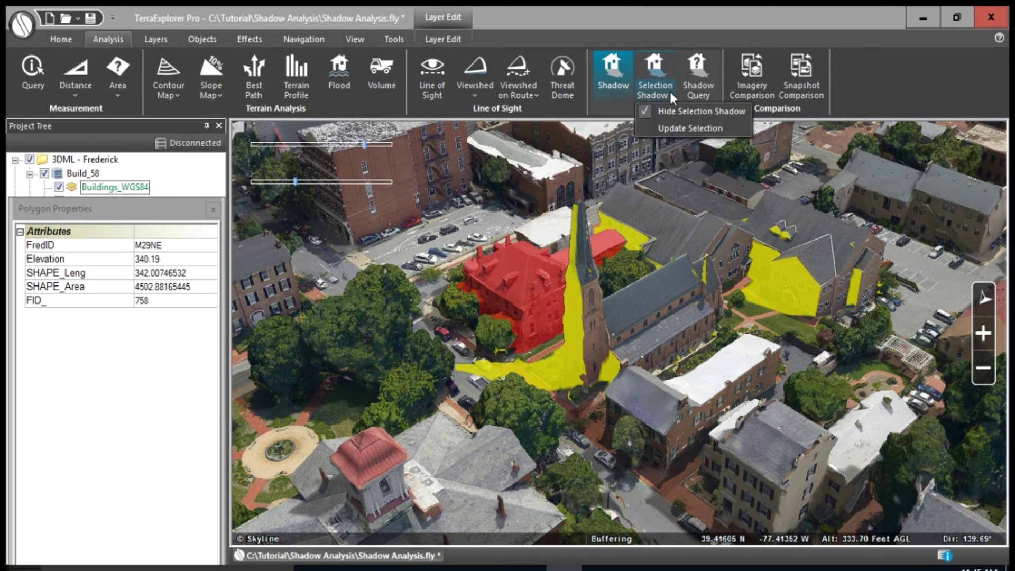
pyautogui.click(678, 127)
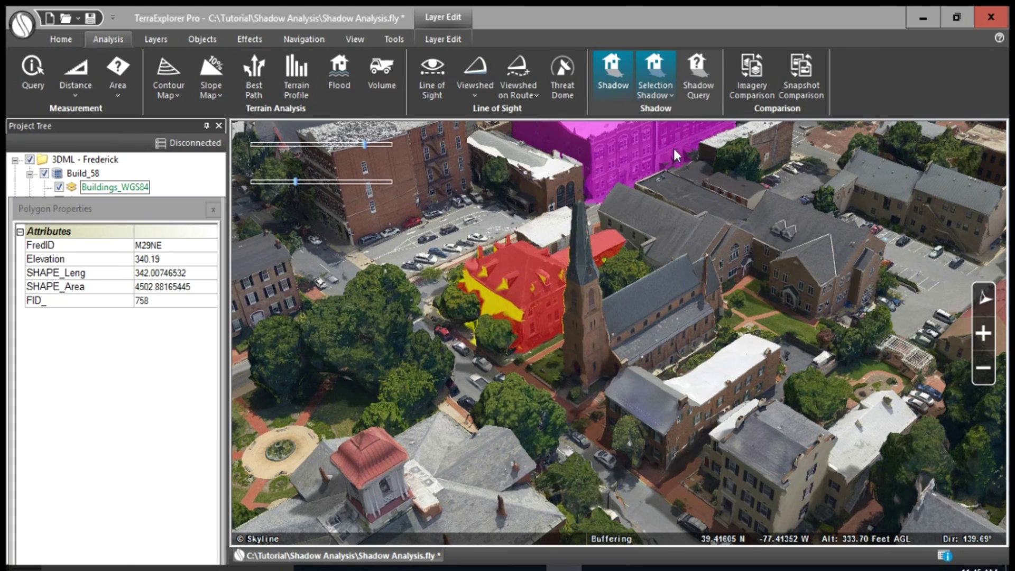
# Close the polygon properties, move the time of day back to shift the building's shadow, and hide the selection shadow.
pyautogui.click(214, 210)
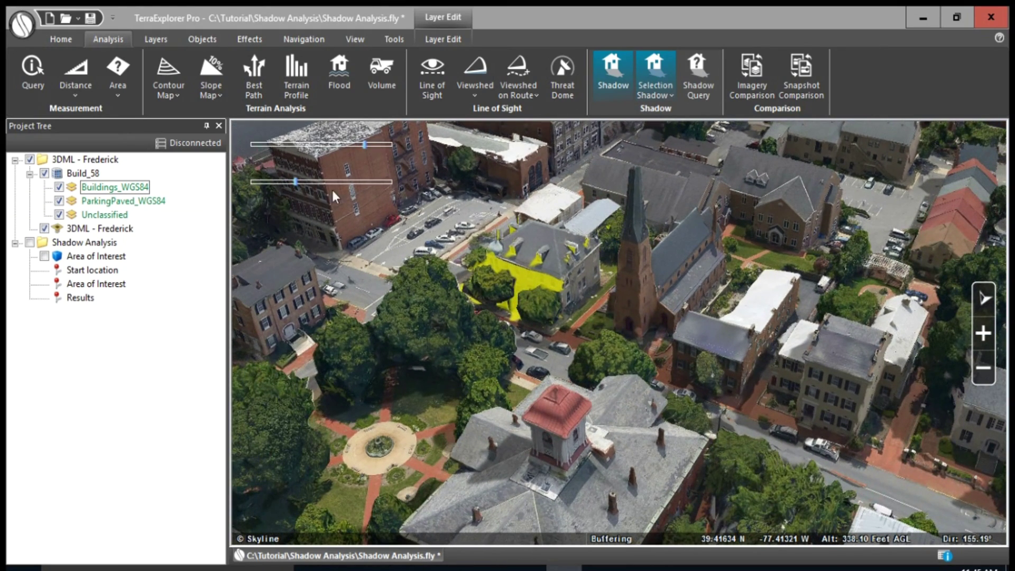
pyautogui.moveTo(364, 140)
pyautogui.moveTo(364, 143); pyautogui.dragTo(338, 153)
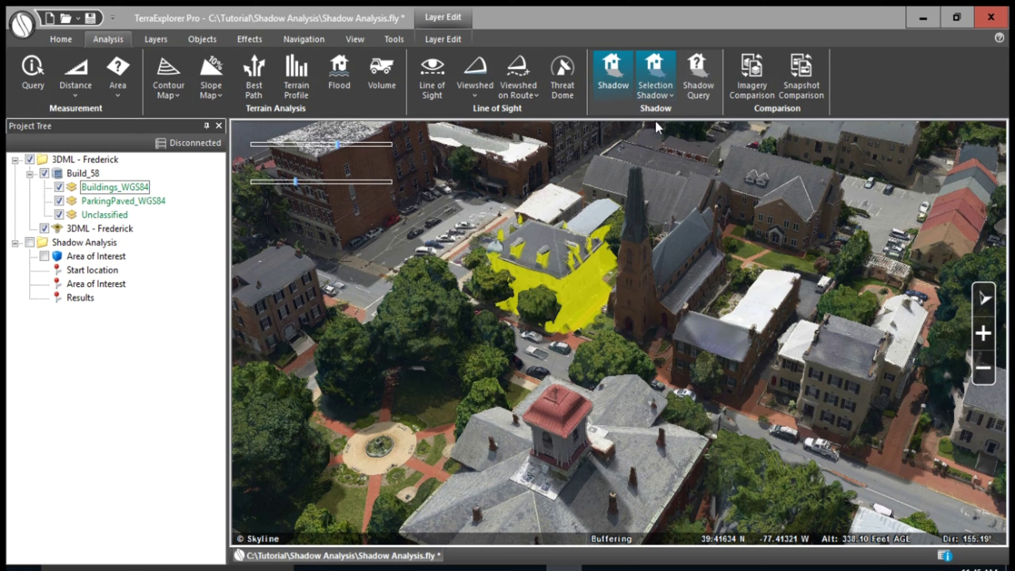
pyautogui.click(665, 96)
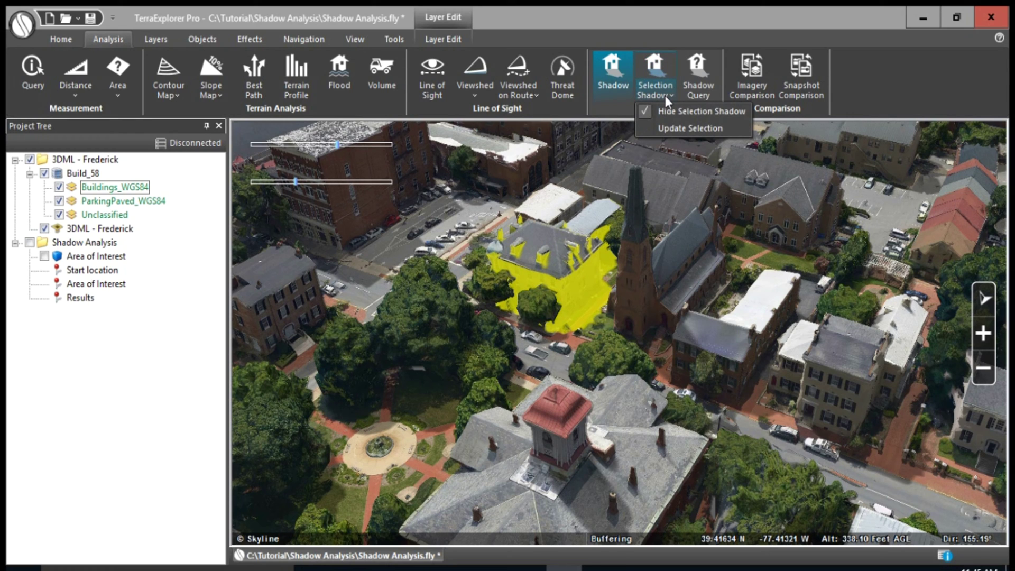
pyautogui.click(667, 112)
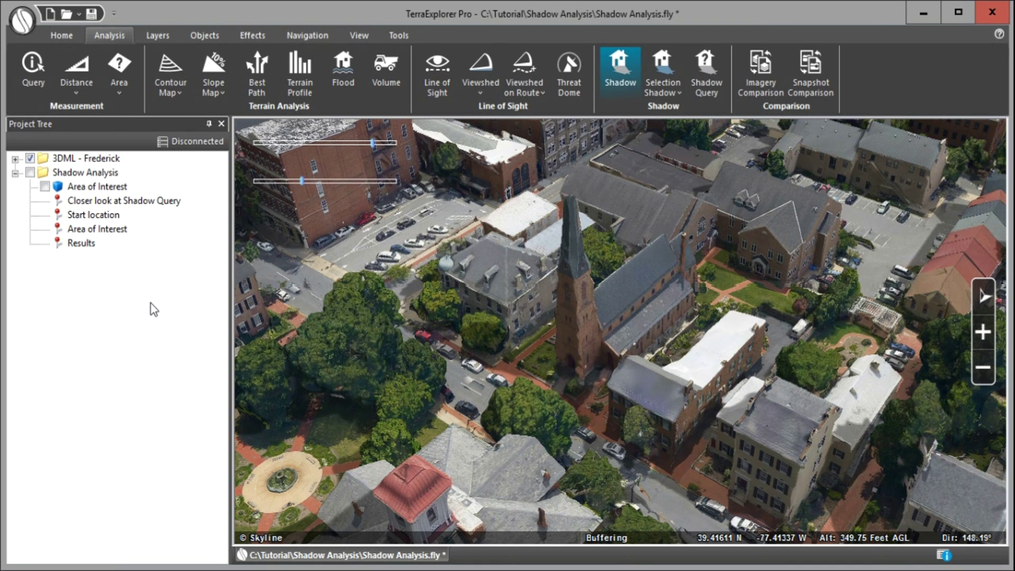
# Show the Area of Interest polygon over the street and copy it to the clipboard, closing its properties.
pyautogui.click(121, 232)
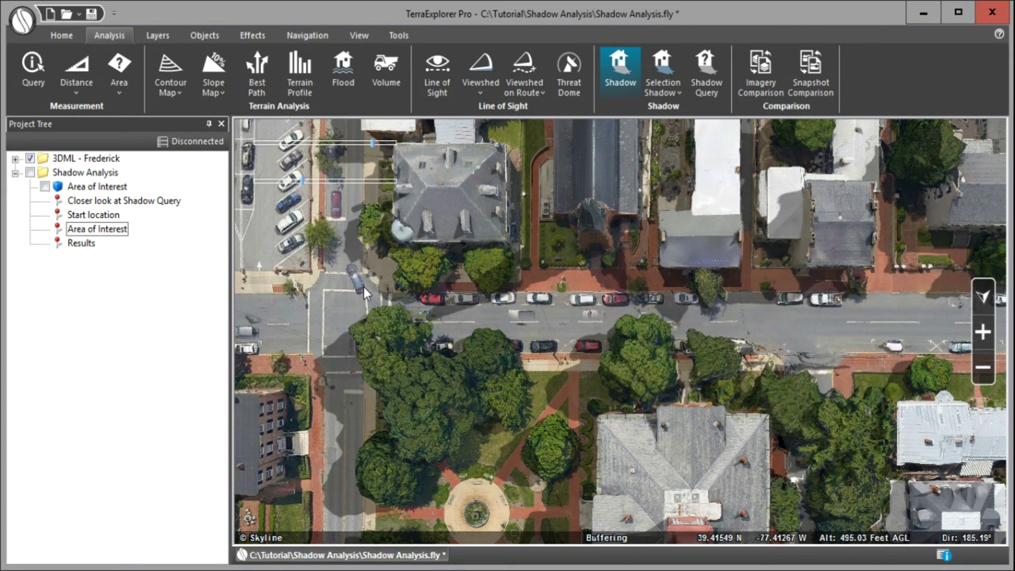
pyautogui.click(45, 186)
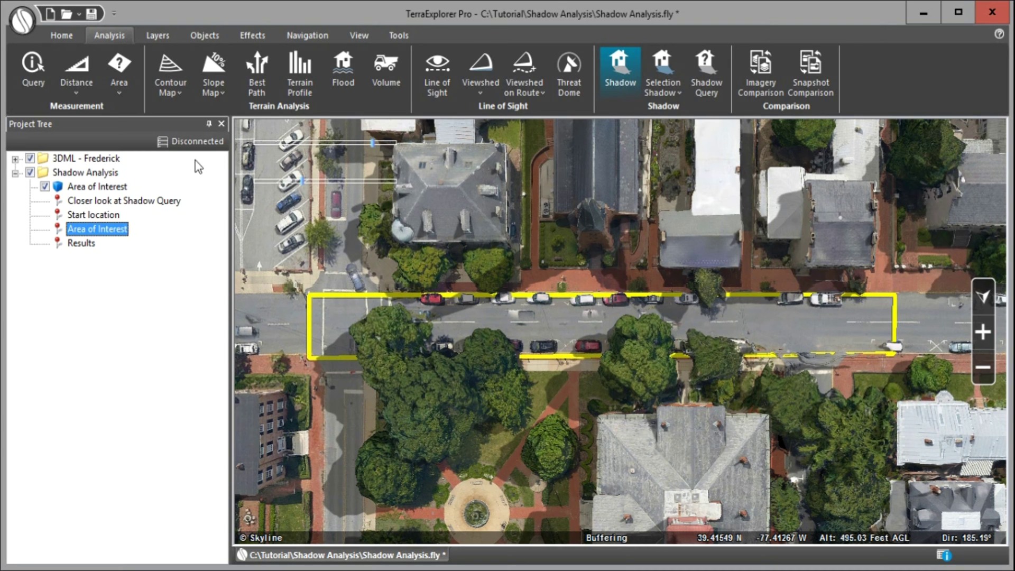
pyautogui.click(60, 36)
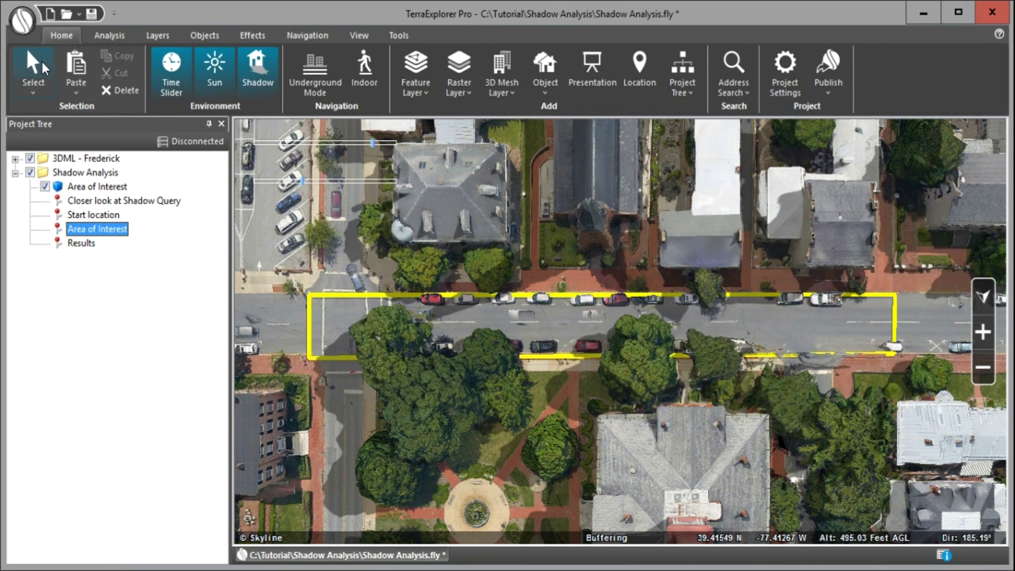
pyautogui.click(33, 68)
pyautogui.click(310, 329)
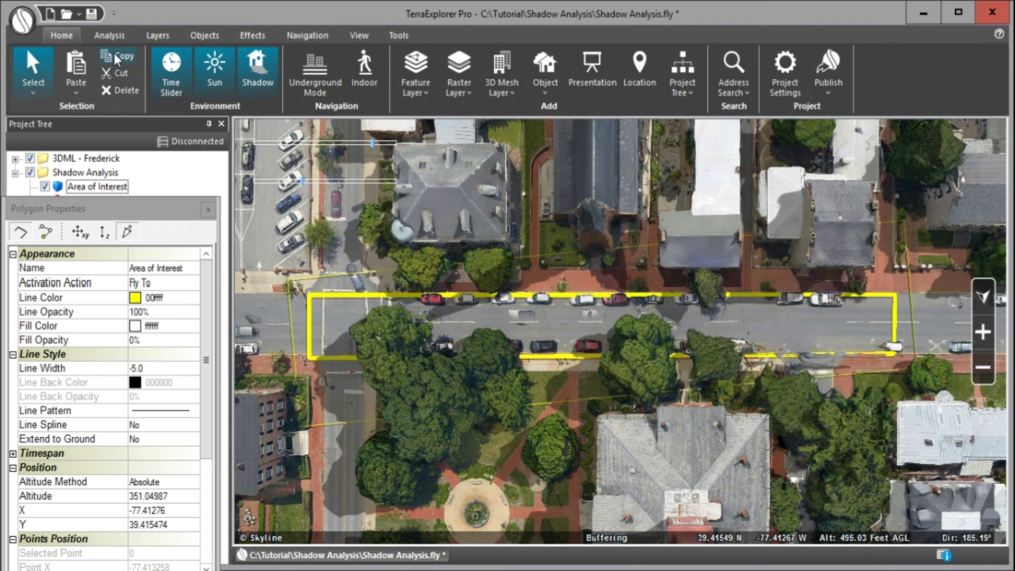
pyautogui.click(208, 210)
# Start a Shadow Query created as Layer (Streaming) with Global Shadow as the query type.
pyautogui.click(107, 36)
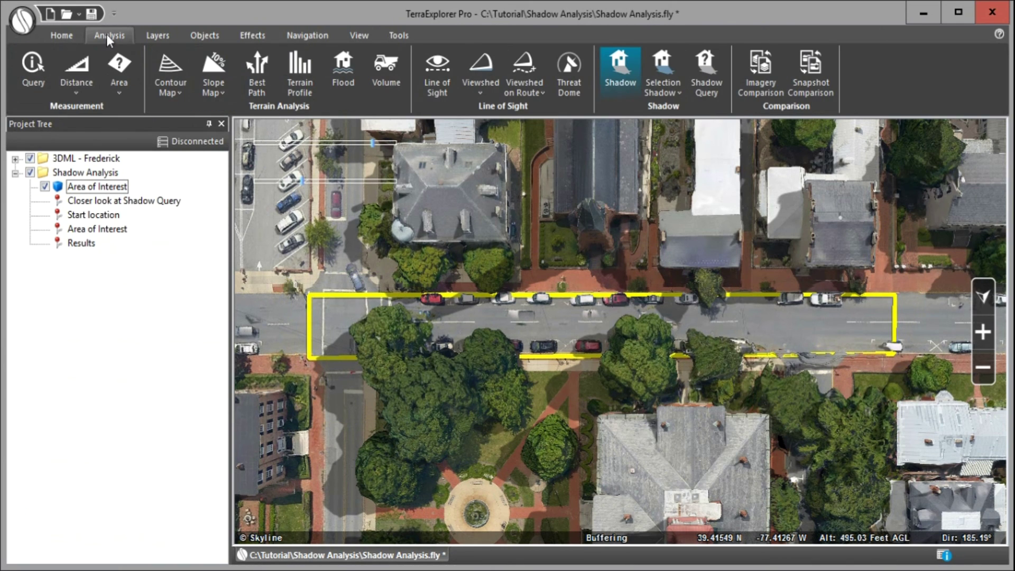
pyautogui.click(698, 69)
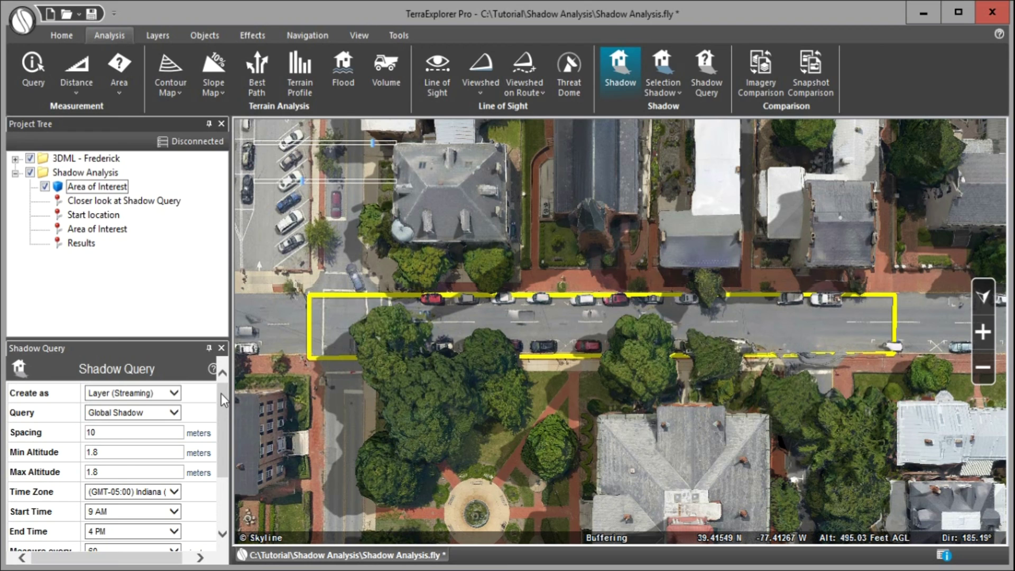
pyautogui.click(173, 393)
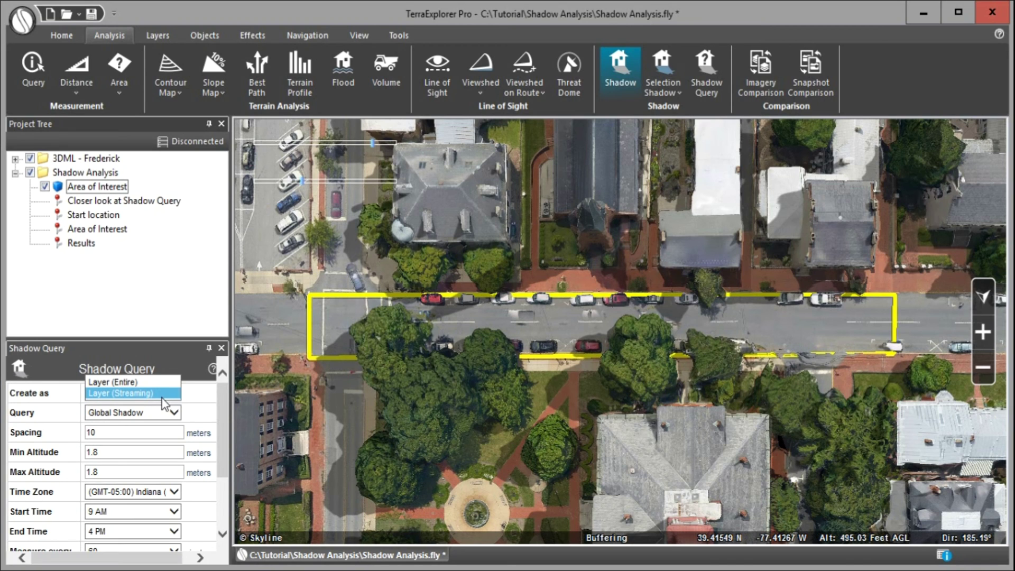
pyautogui.click(162, 394)
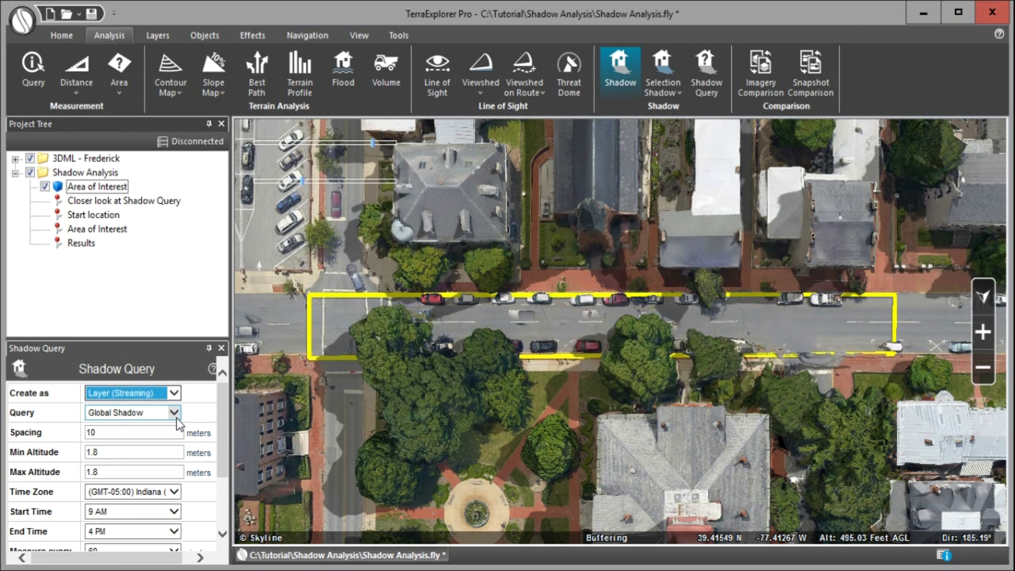
pyautogui.click(176, 415)
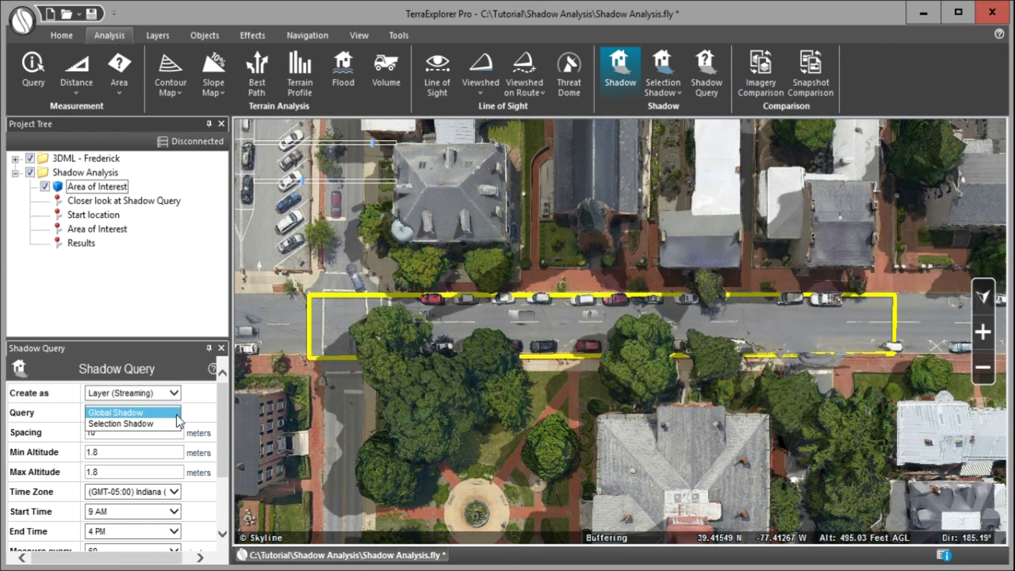
pyautogui.click(176, 414)
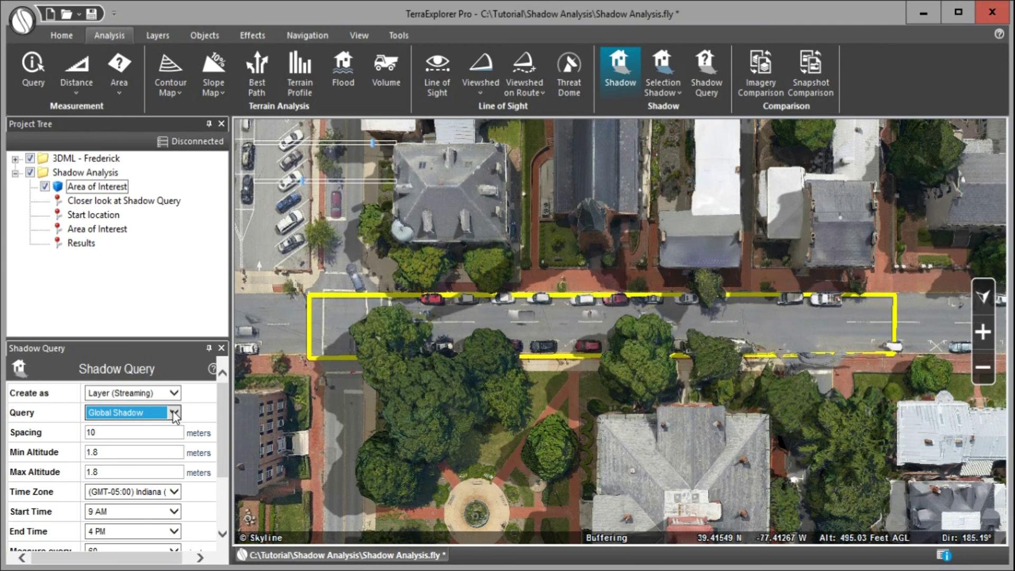
# Set the shadow query's spacing to 1 meter, minimum altitude to 0.5 meters and maximum altitude to 3.5 meters.
pyautogui.press('Tab')
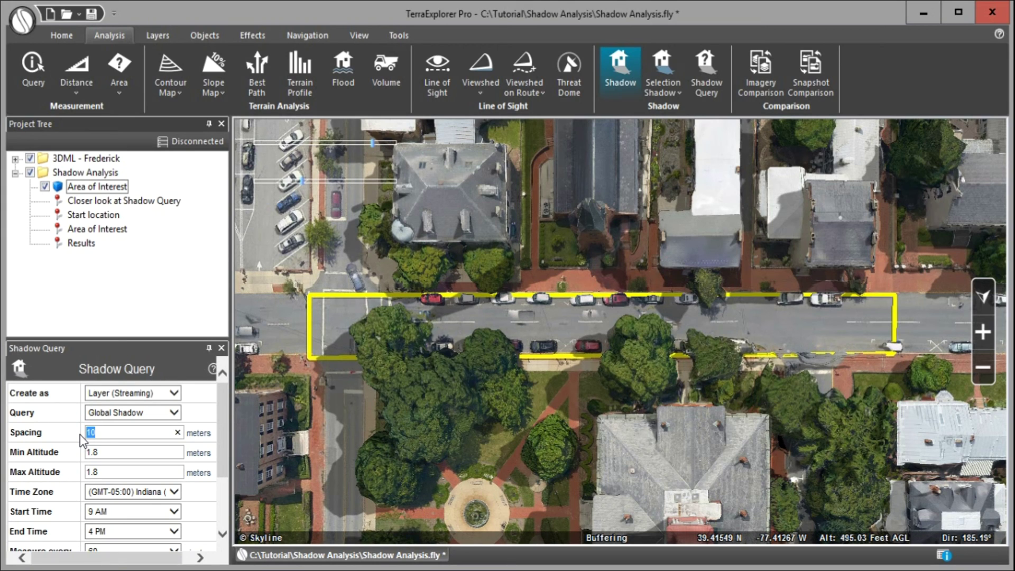
pyautogui.write('1')
pyautogui.moveTo(102, 453); pyautogui.dragTo(92, 457)
pyautogui.write('5')
pyautogui.click(99, 474)
pyautogui.press('Return')
# Set the query's start time to 8 AM and run it on the area of interest polygon from the clipboard.
pyautogui.moveTo(216, 461); pyautogui.dragTo(220, 503)
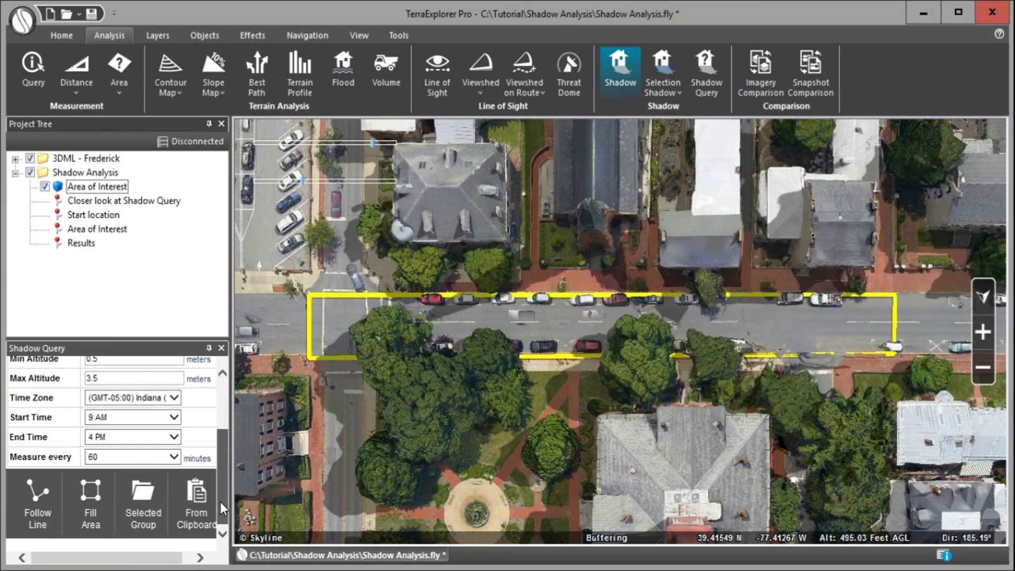
pyautogui.click(174, 417)
pyautogui.click(173, 402)
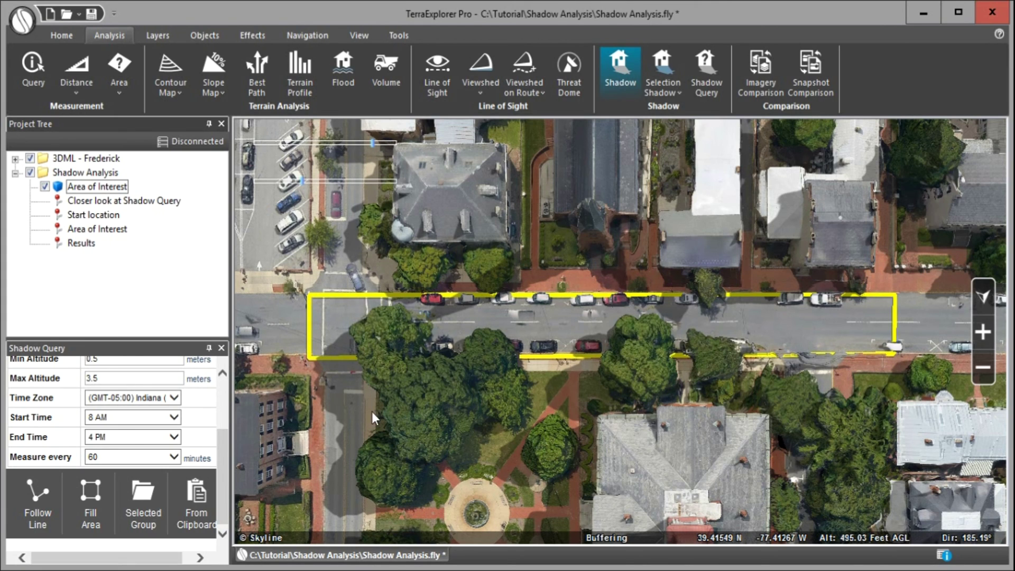
pyautogui.click(194, 501)
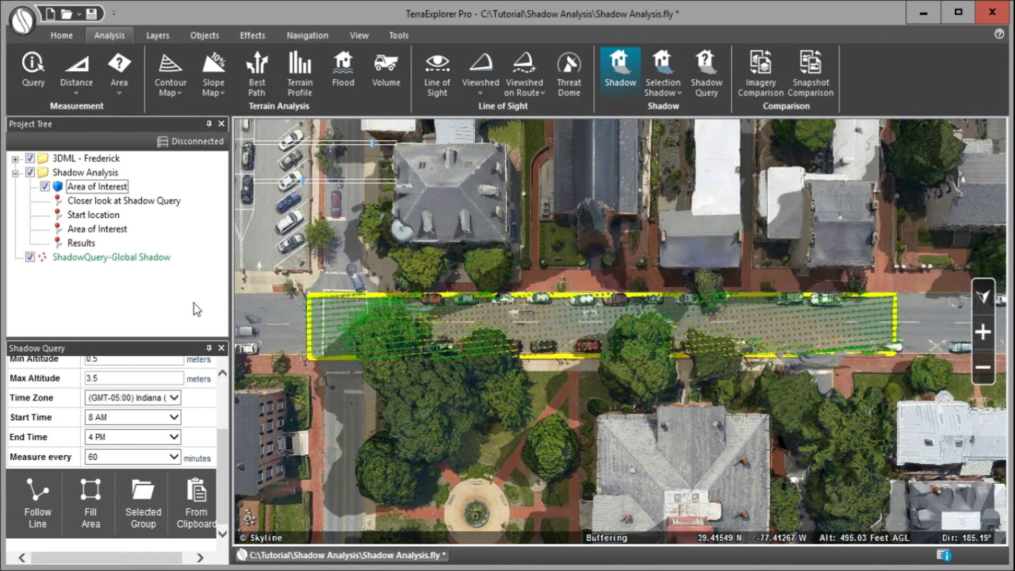
# Go to the Closer look at Shadow Query location and examine the average shadow values of differently colored query points.
pyautogui.doubleClick(145, 206)
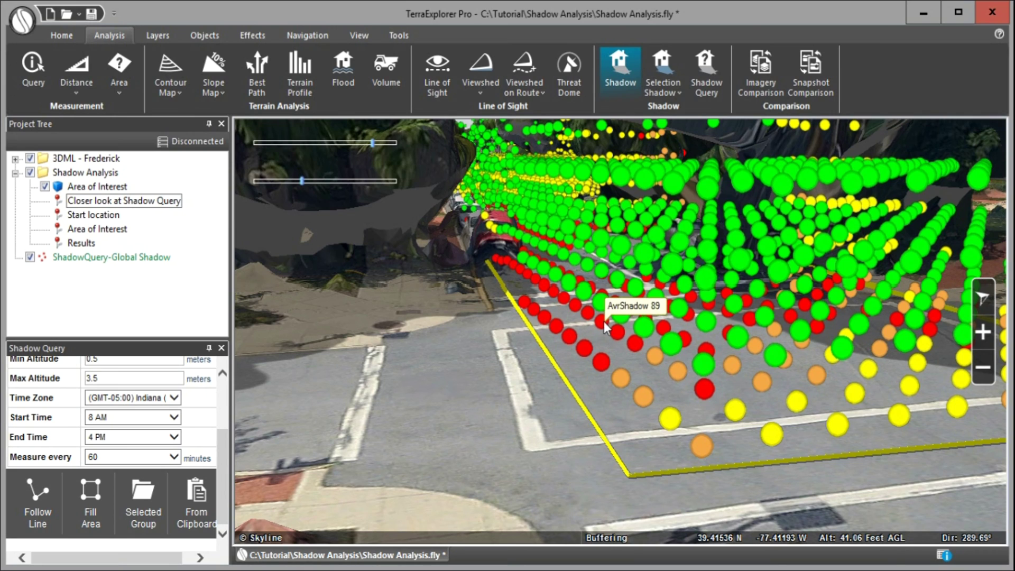
pyautogui.moveTo(587, 300)
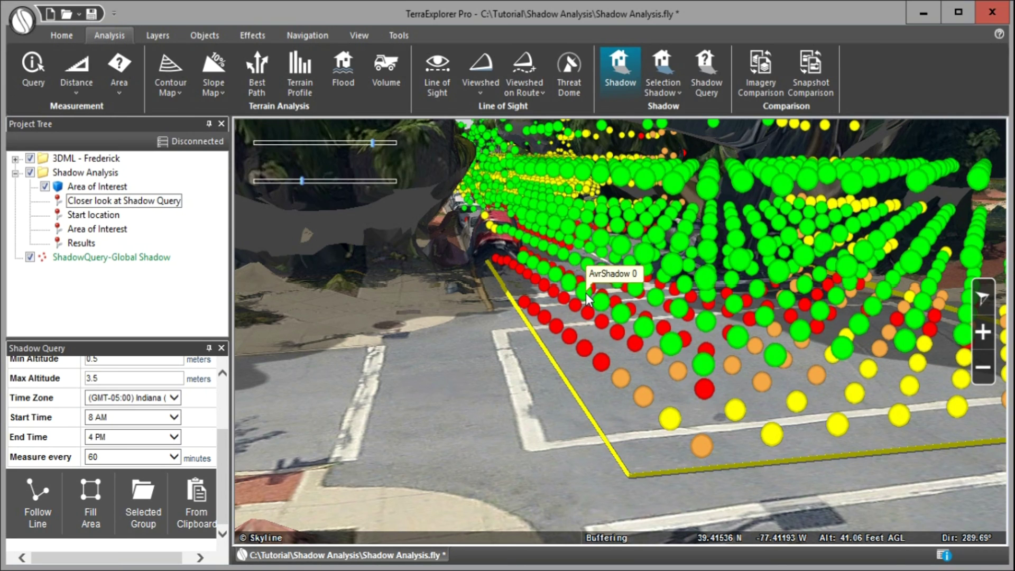
pyautogui.moveTo(599, 242)
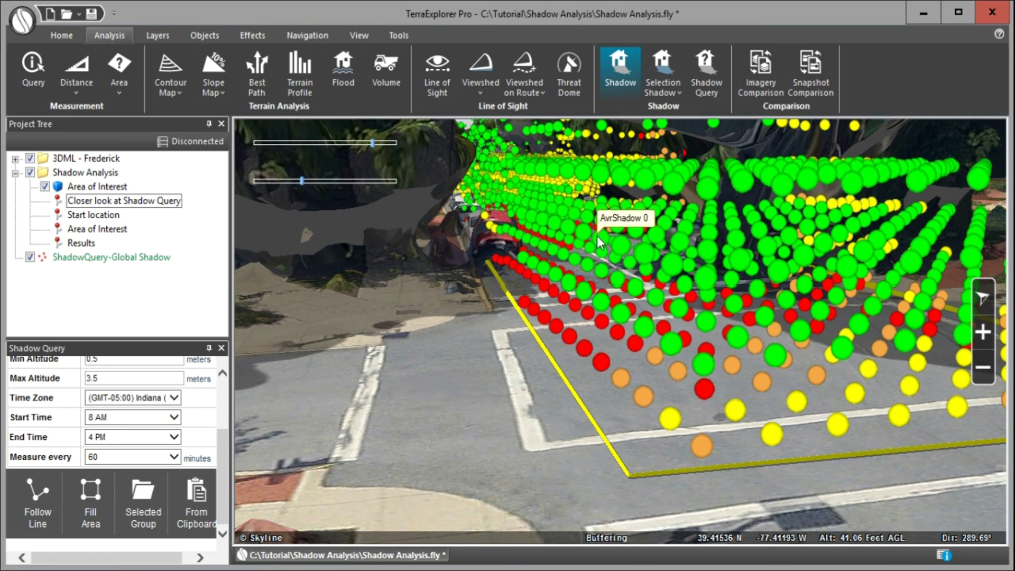
pyautogui.moveTo(643, 328)
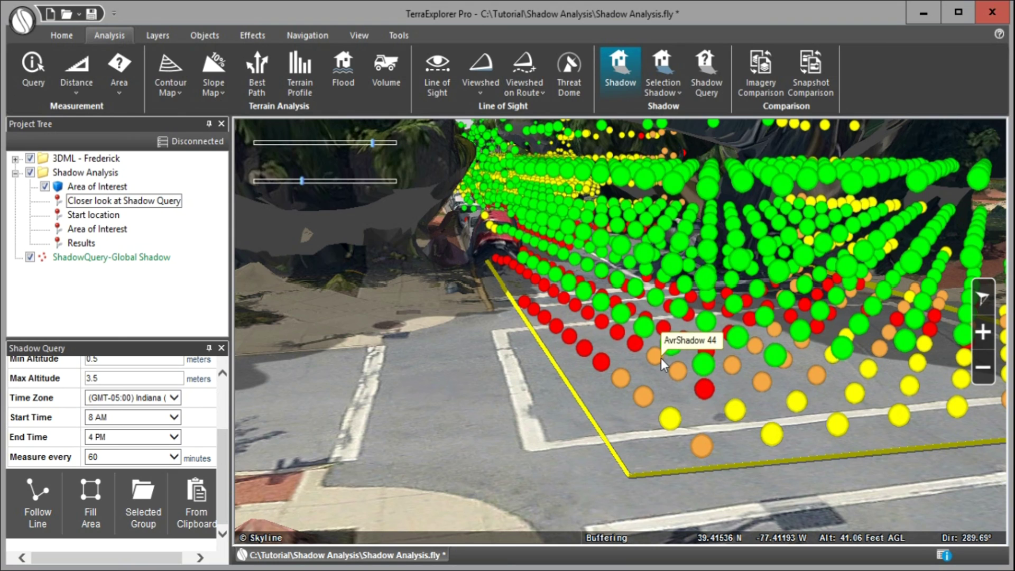
pyautogui.moveTo(670, 423)
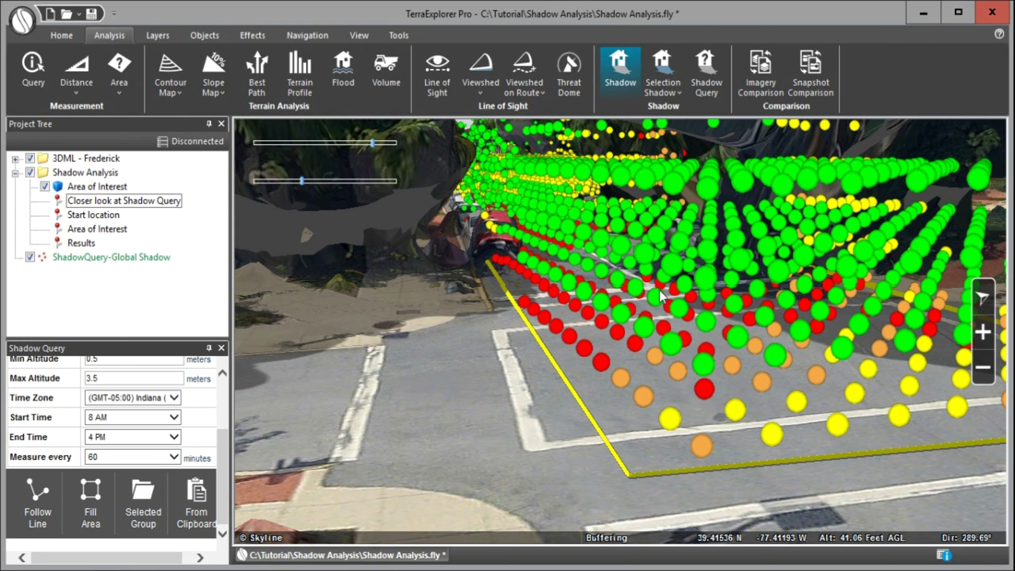
pyautogui.moveTo(650, 259)
pyautogui.moveTo(646, 397)
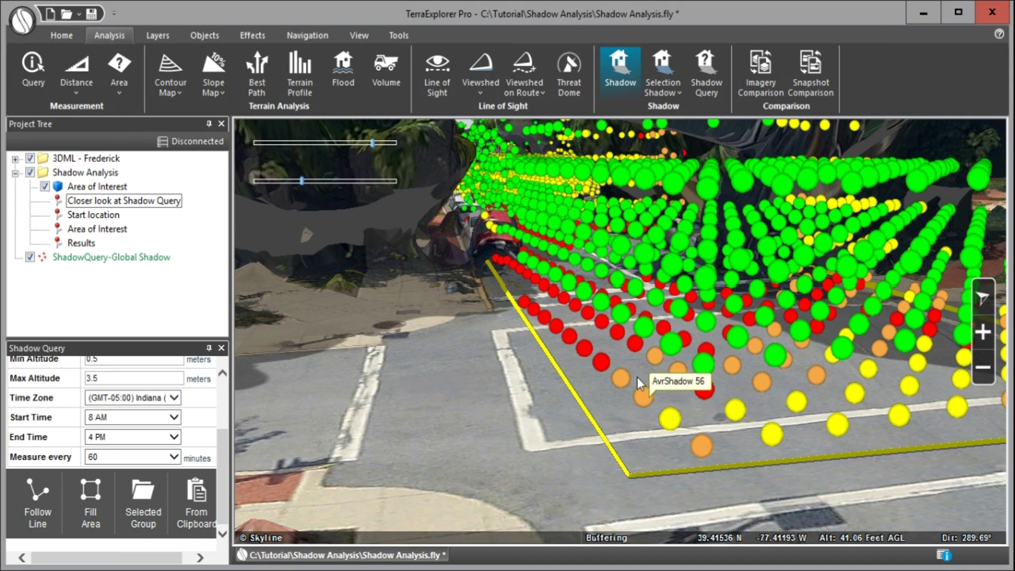
pyautogui.moveTo(606, 365)
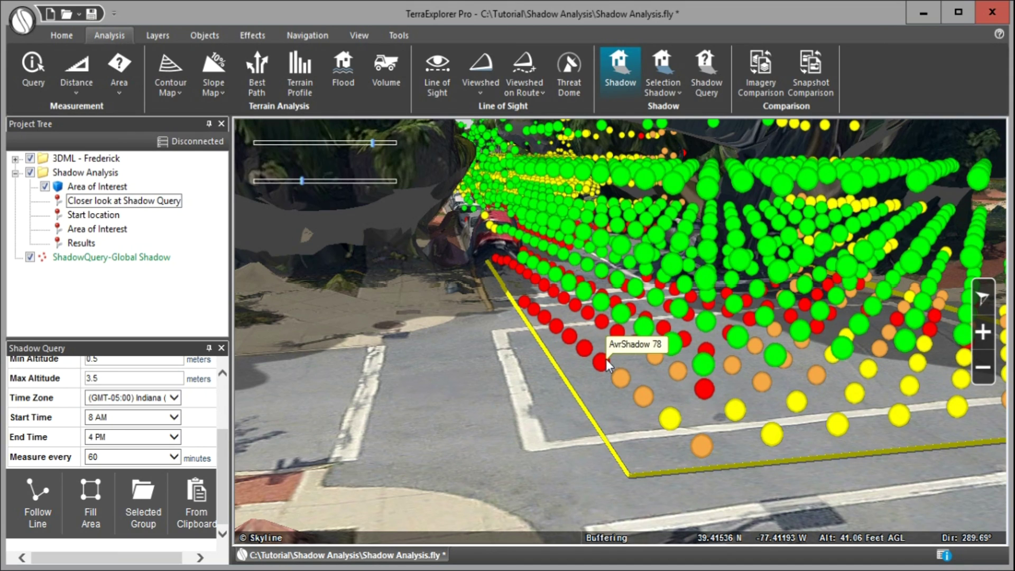
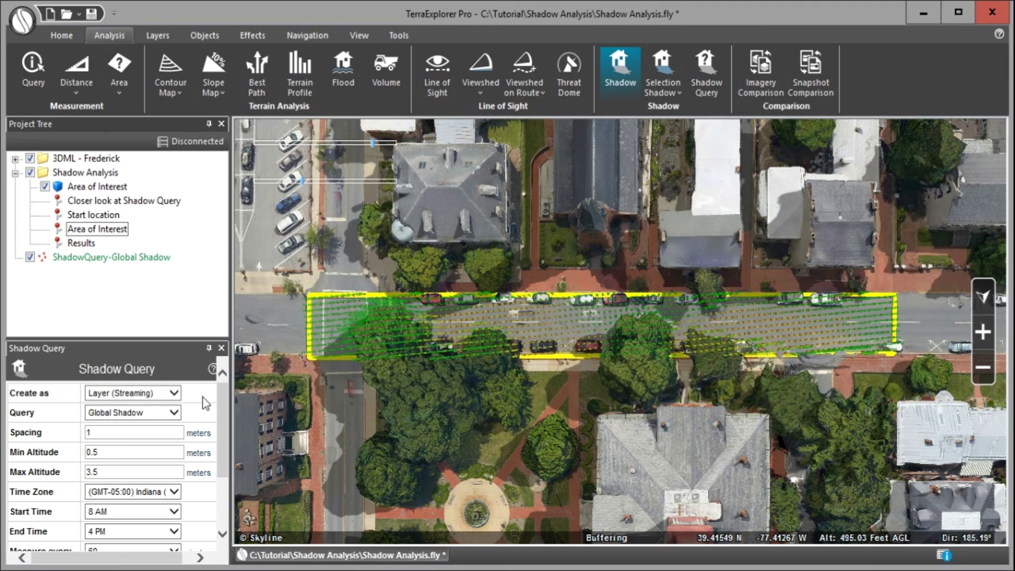
# Change the query type to Selection Shadow and show the selection shadow in the model.
pyautogui.click(175, 413)
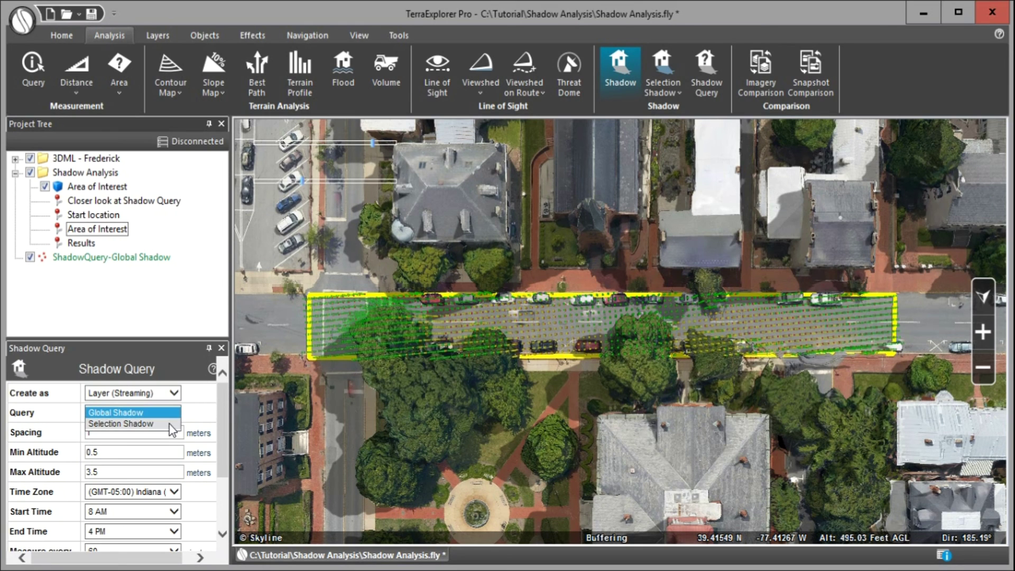
pyautogui.click(168, 428)
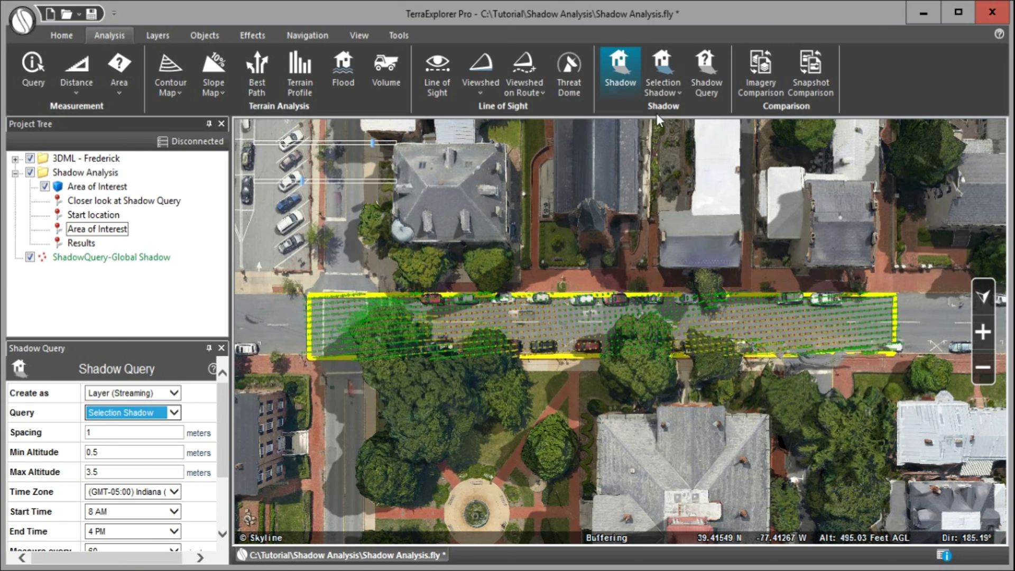
pyautogui.click(676, 92)
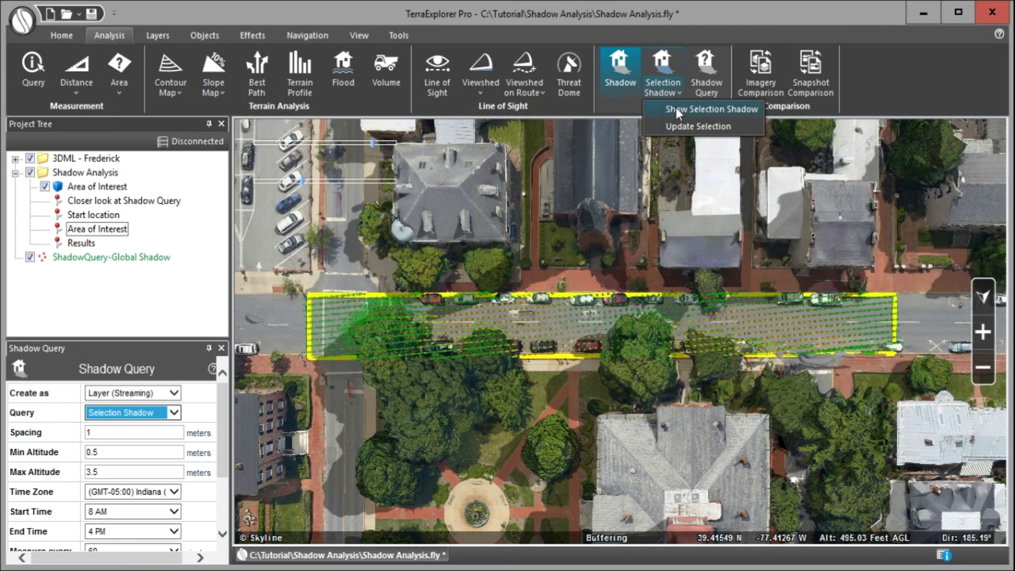
pyautogui.click(676, 108)
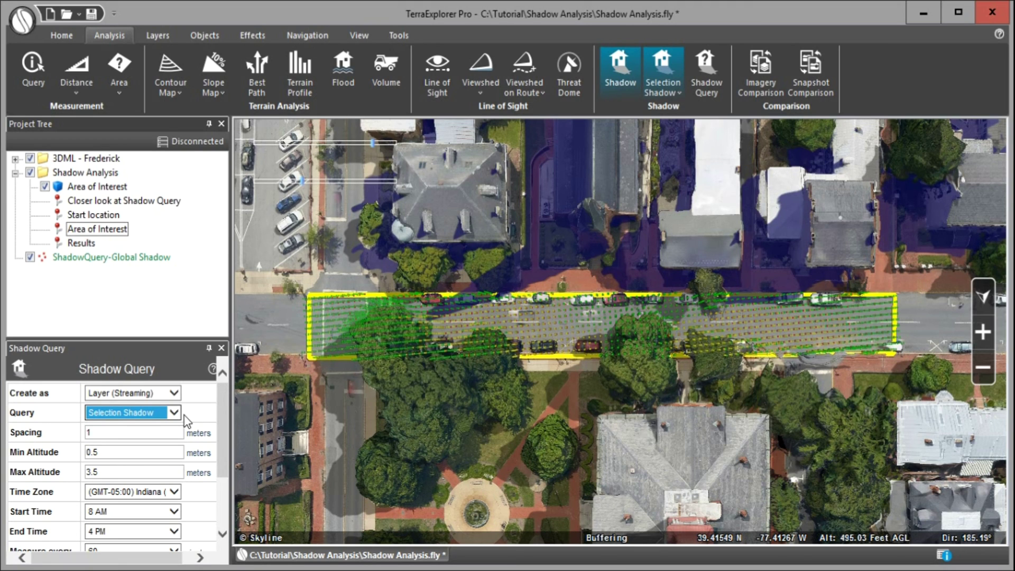
# Run the selection shadow query on the clipboard polygon and hide the ShadowQuery-Global Shadow layer.
pyautogui.moveTo(221, 401); pyautogui.dragTo(221, 452)
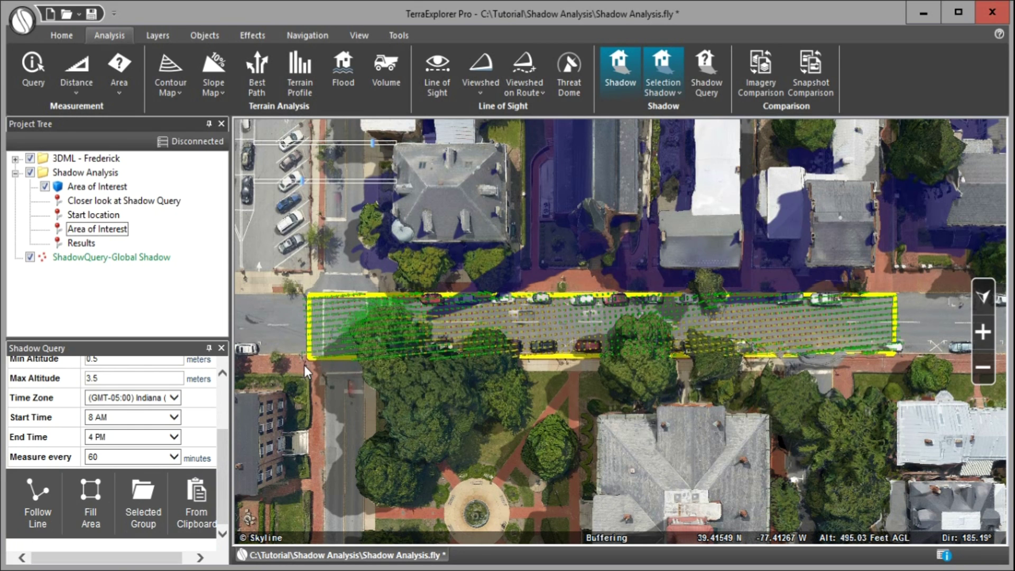
pyautogui.click(195, 493)
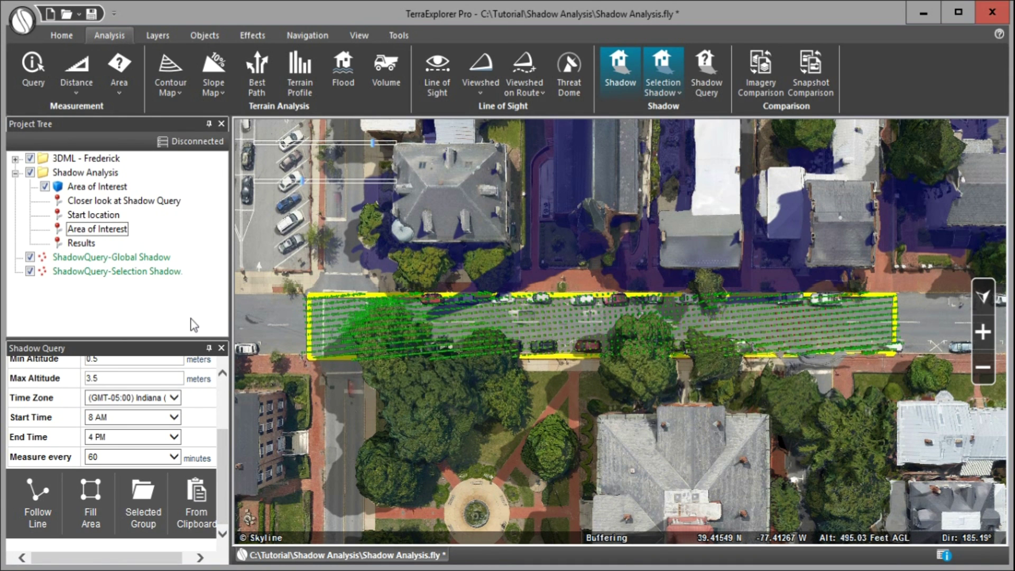
pyautogui.click(31, 257)
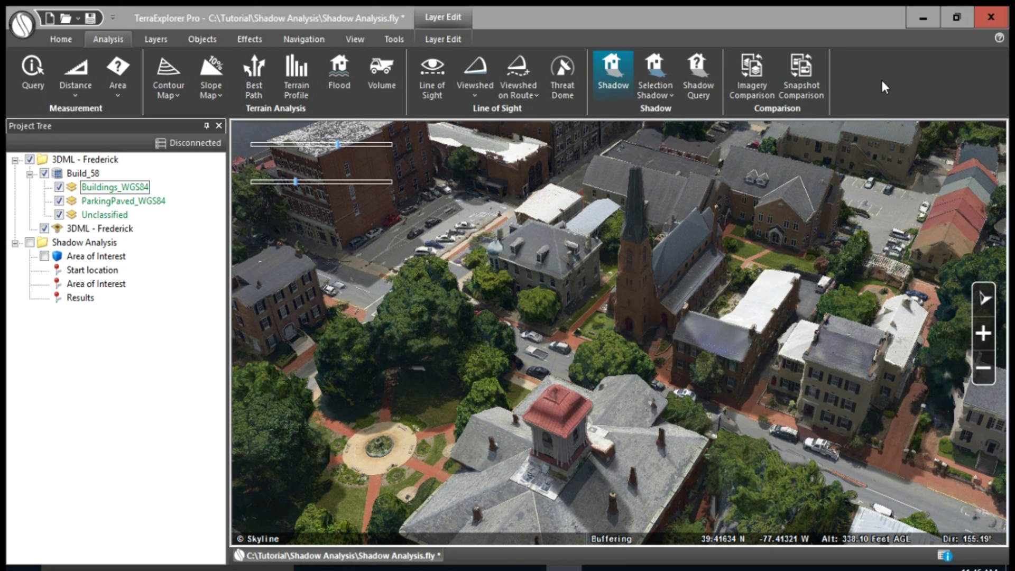
# Open the TerraExplorer User Guide.
pyautogui.click(1000, 38)
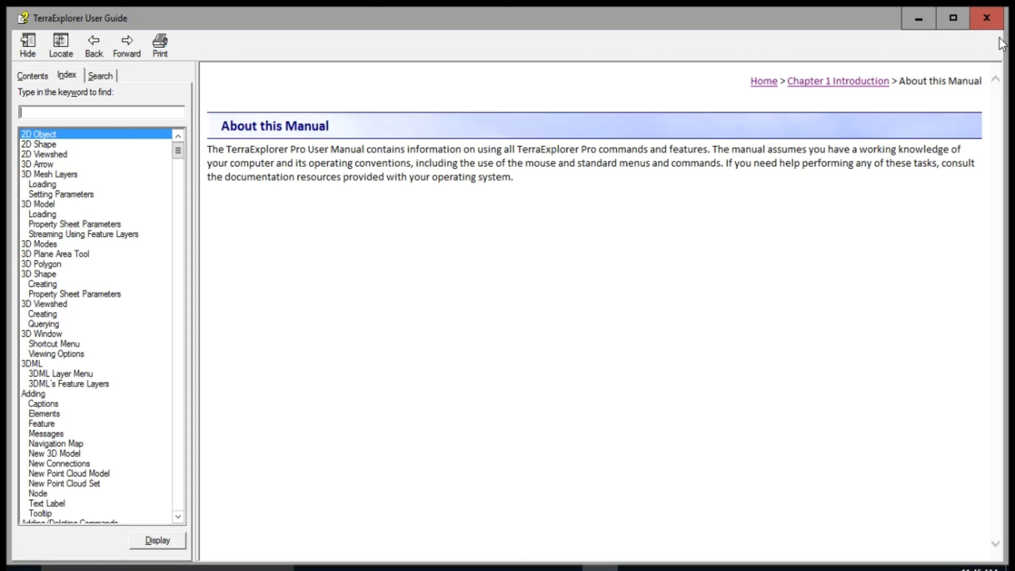